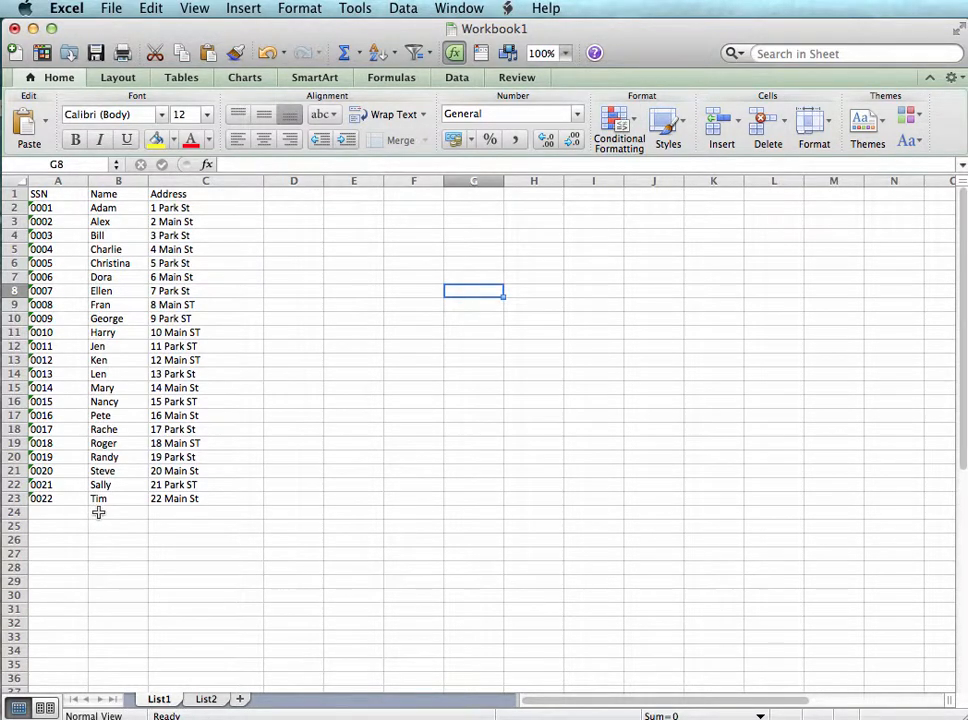
# Review the List2 sheet, and enter the heading "Compare" in cell D1 of List1
pyautogui.click(208, 701)
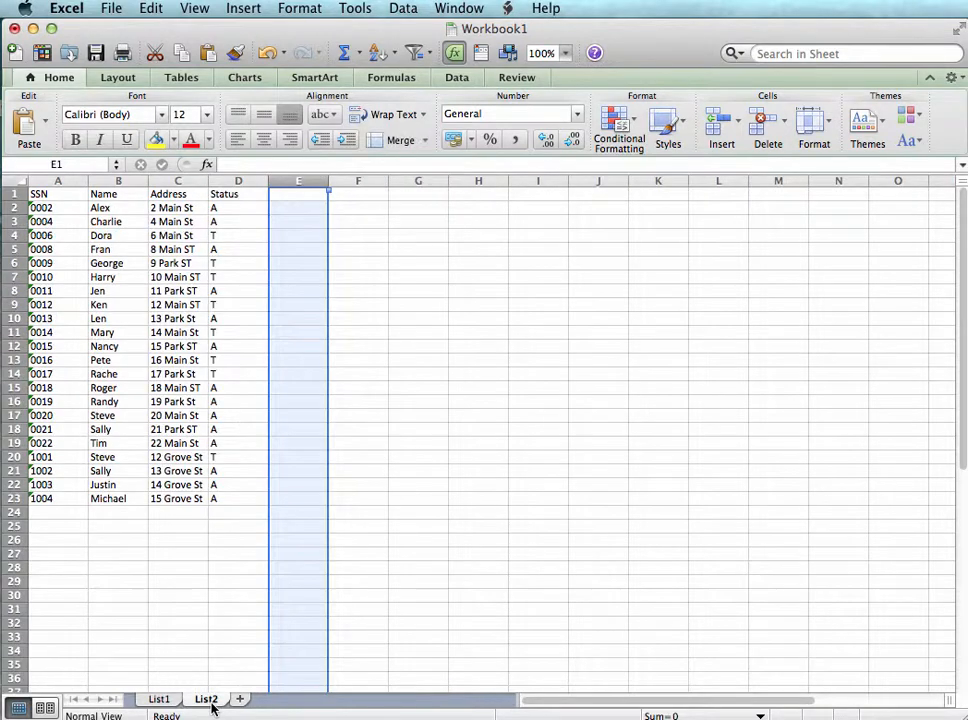
pyautogui.click(159, 699)
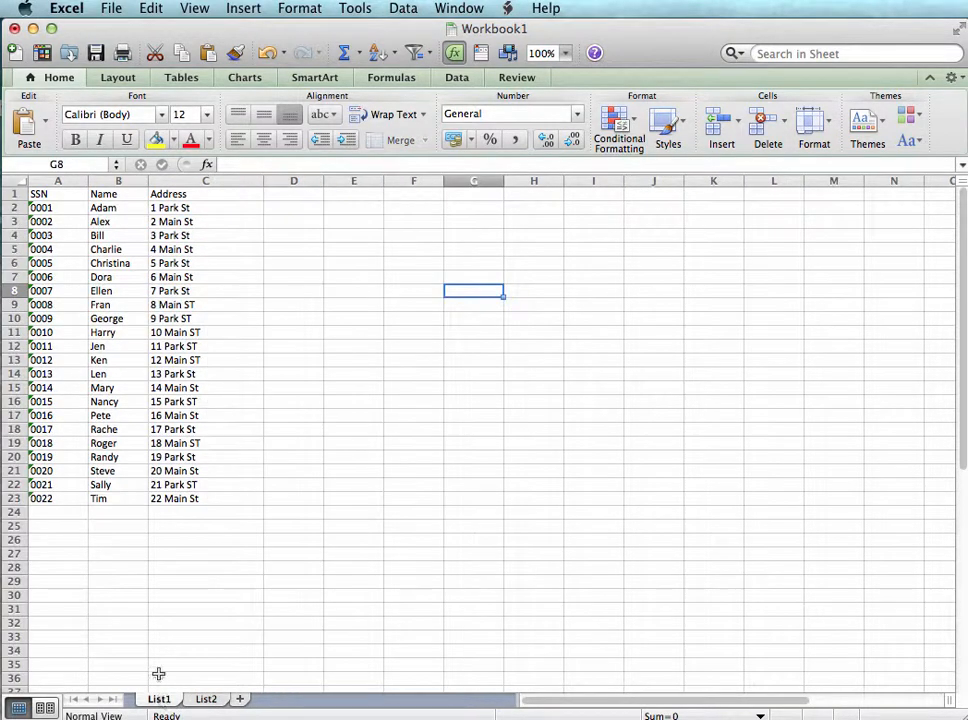
pyautogui.click(287, 206)
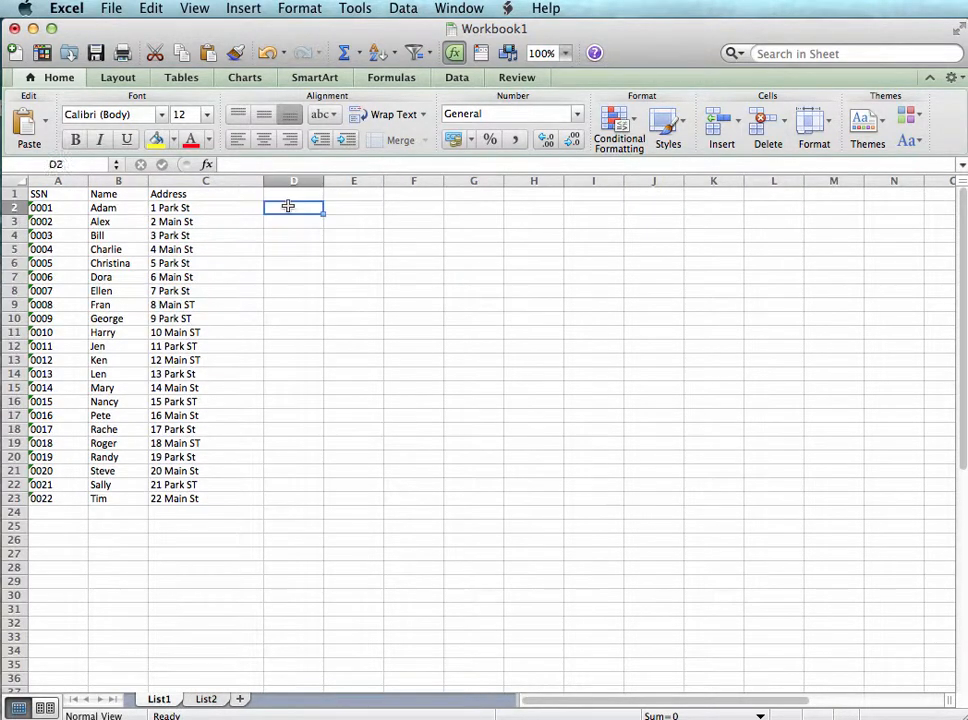
pyautogui.click(286, 192)
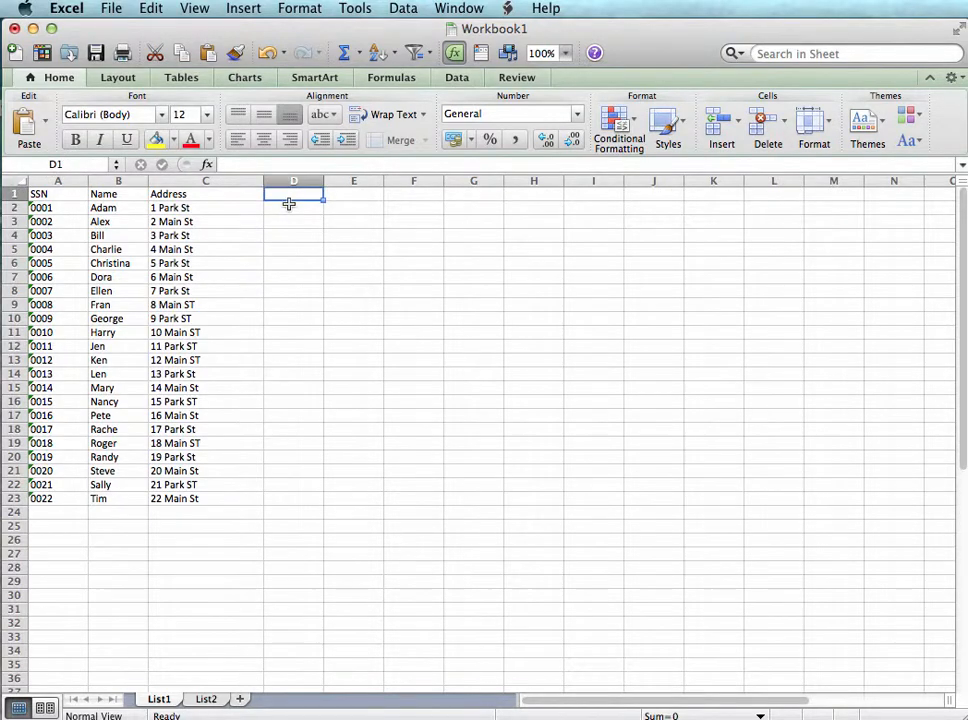
pyautogui.write('Compare')
pyautogui.press('Return')
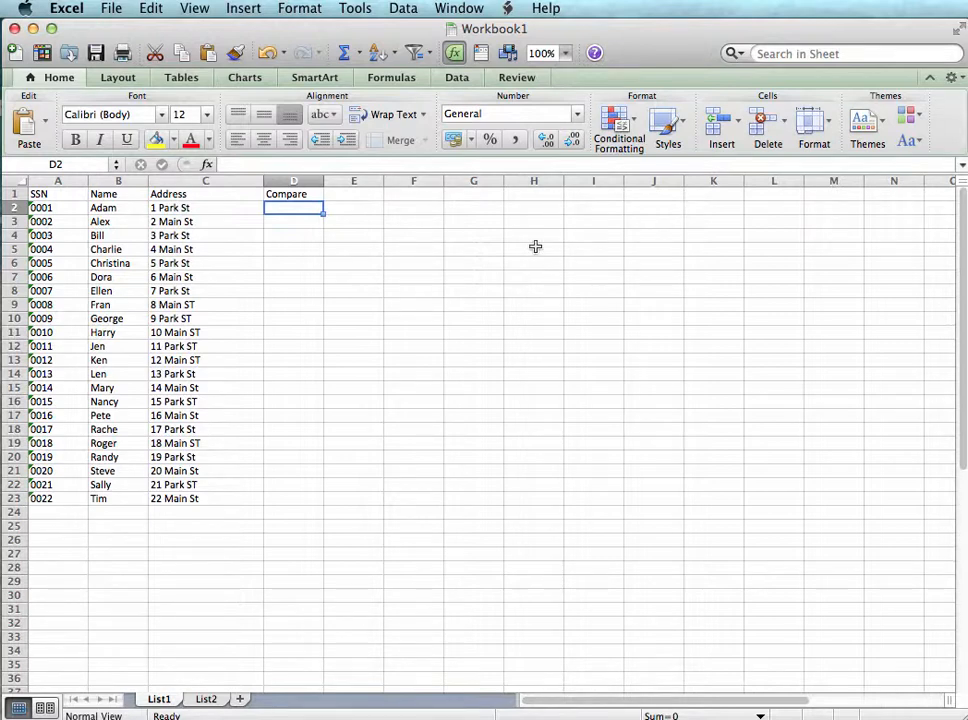
# Join the SSN and address in D2 of List1 with the formula =A2&C2 and fill it down through row 23
pyautogui.write('=')
pyautogui.press('Left')
pyautogui.press('Left')
pyautogui.press('Left')
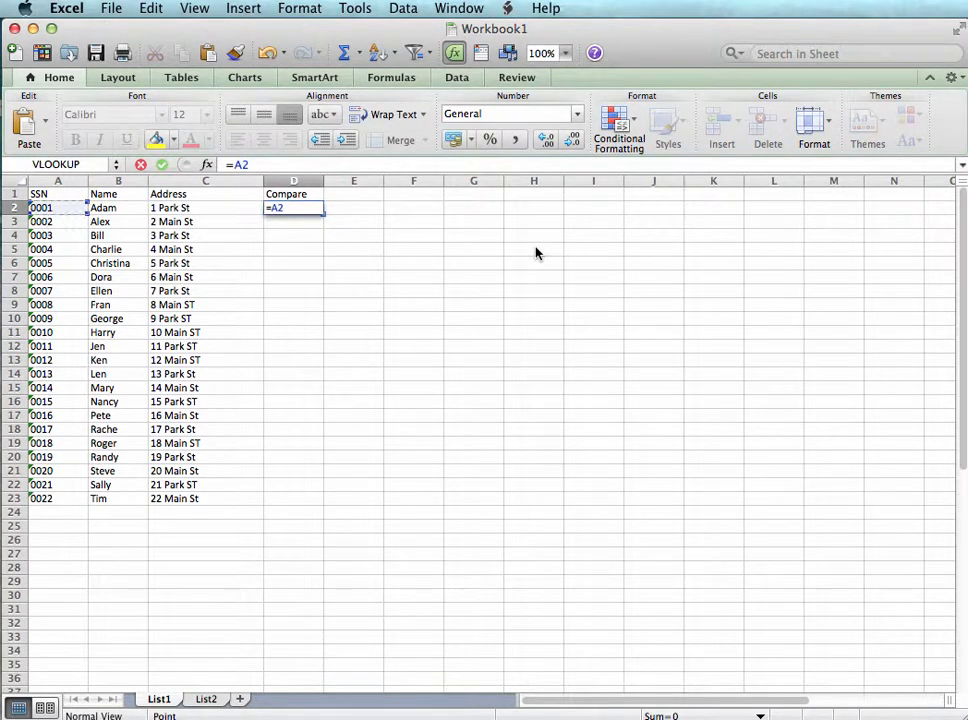
pyautogui.write('&')
pyautogui.press('Left')
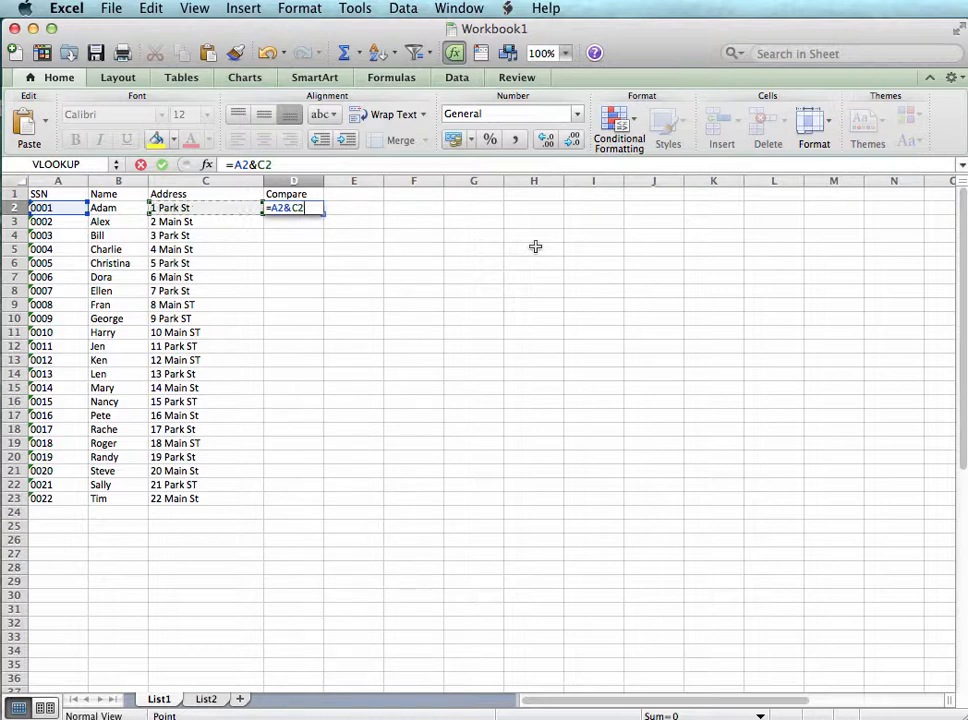
pyautogui.press('Return')
pyautogui.press('Up')
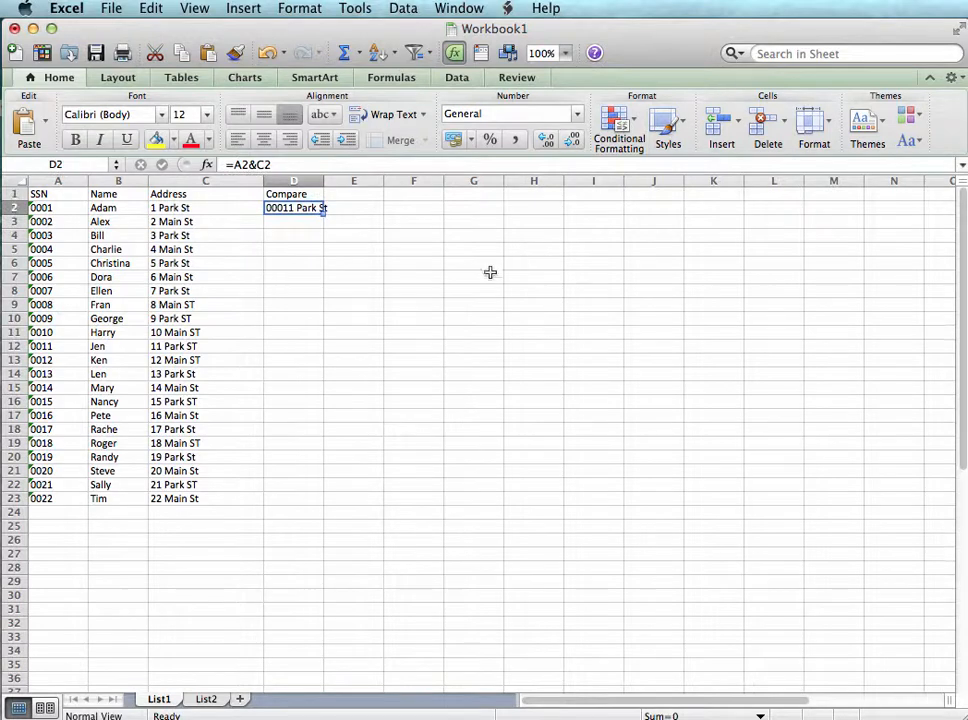
pyautogui.doubleClick(322, 212)
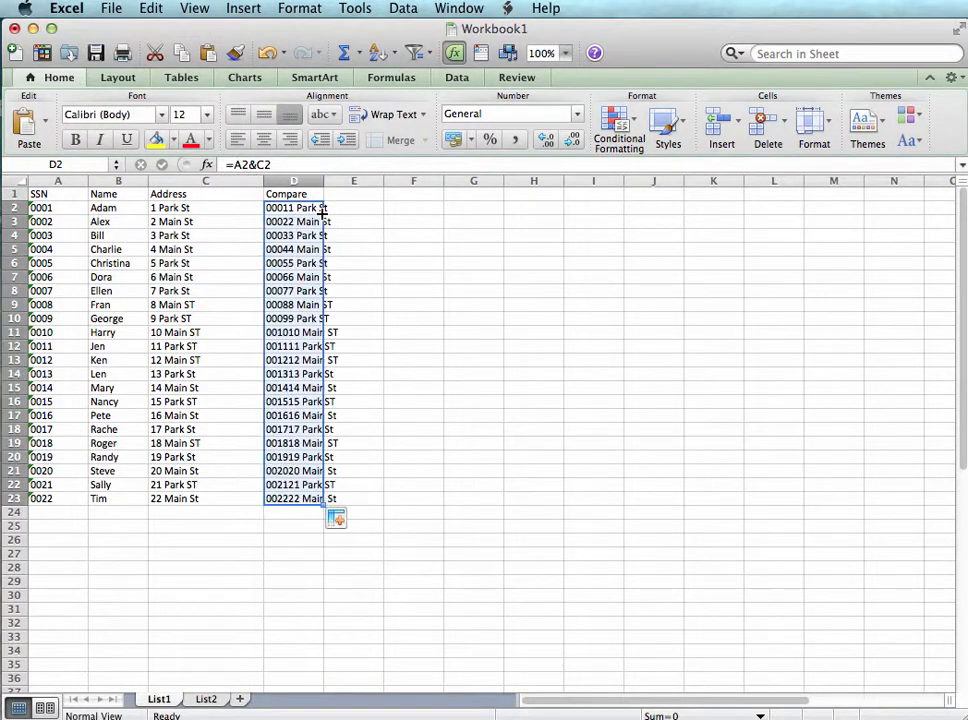
# Delete the whole Compare column D from List1
pyautogui.click(293, 181)
pyautogui.rightClick(305, 182)
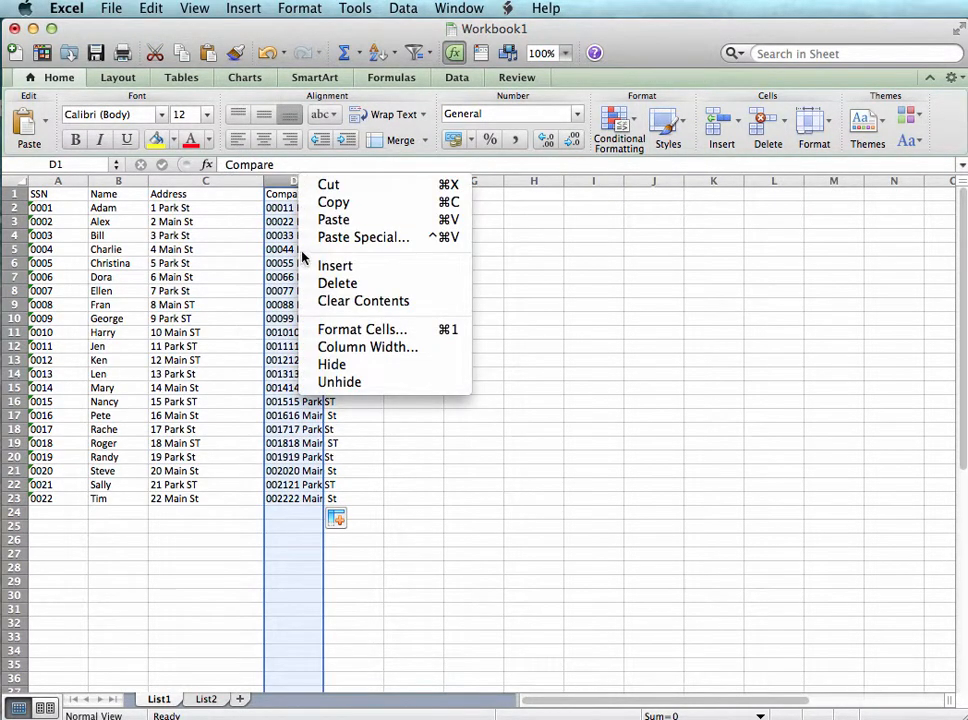
pyautogui.click(322, 281)
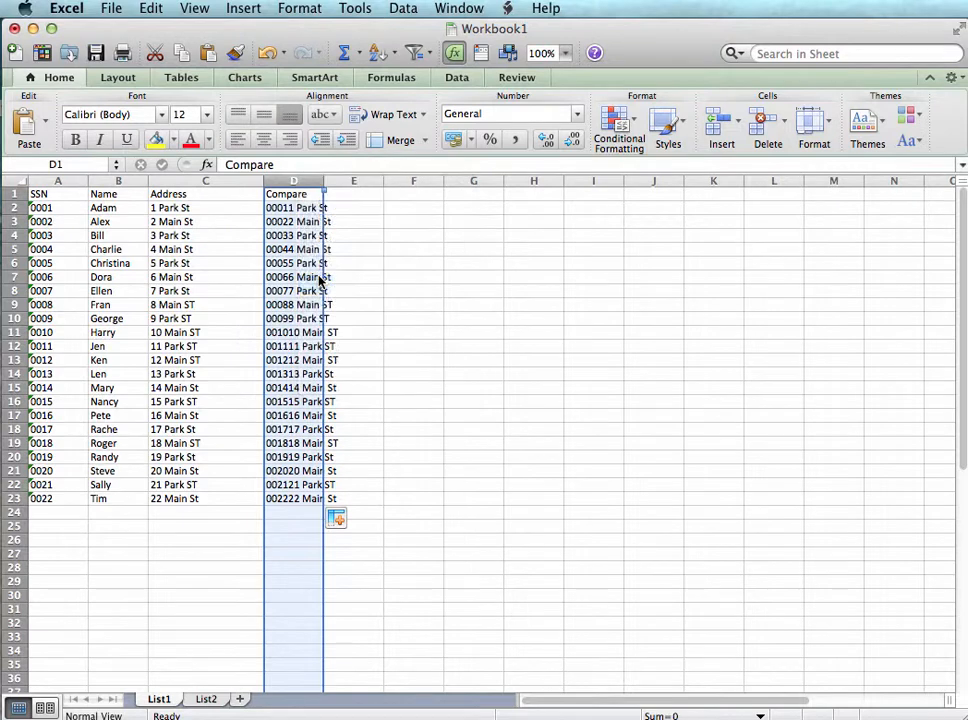
# Enter the column heading "Compare" in cell D1 of List1
pyautogui.click(48, 209)
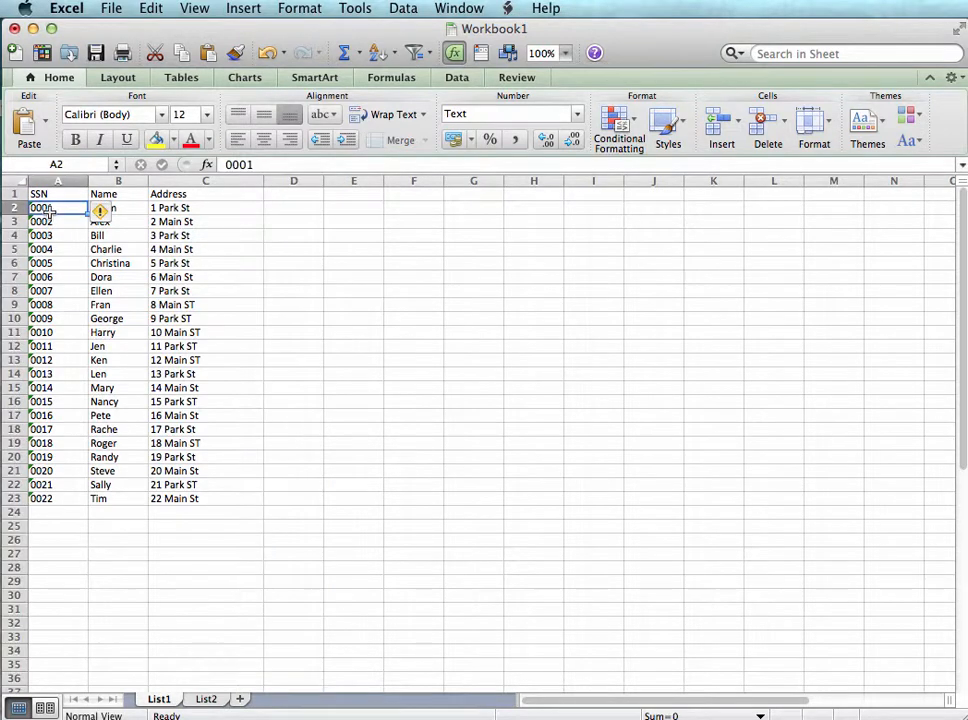
pyautogui.click(283, 208)
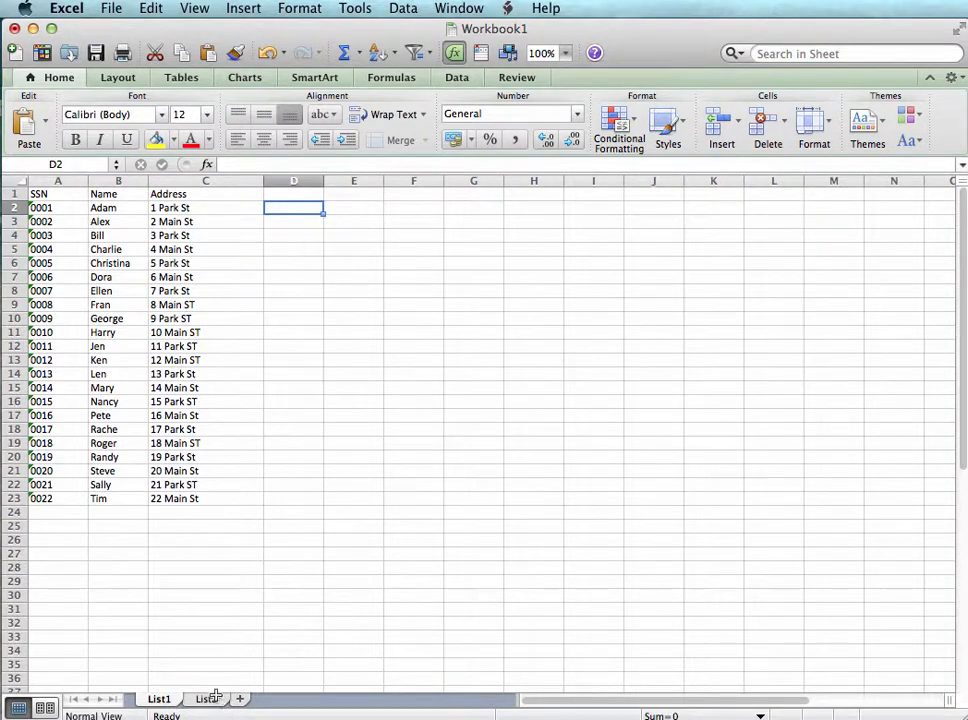
pyautogui.click(295, 196)
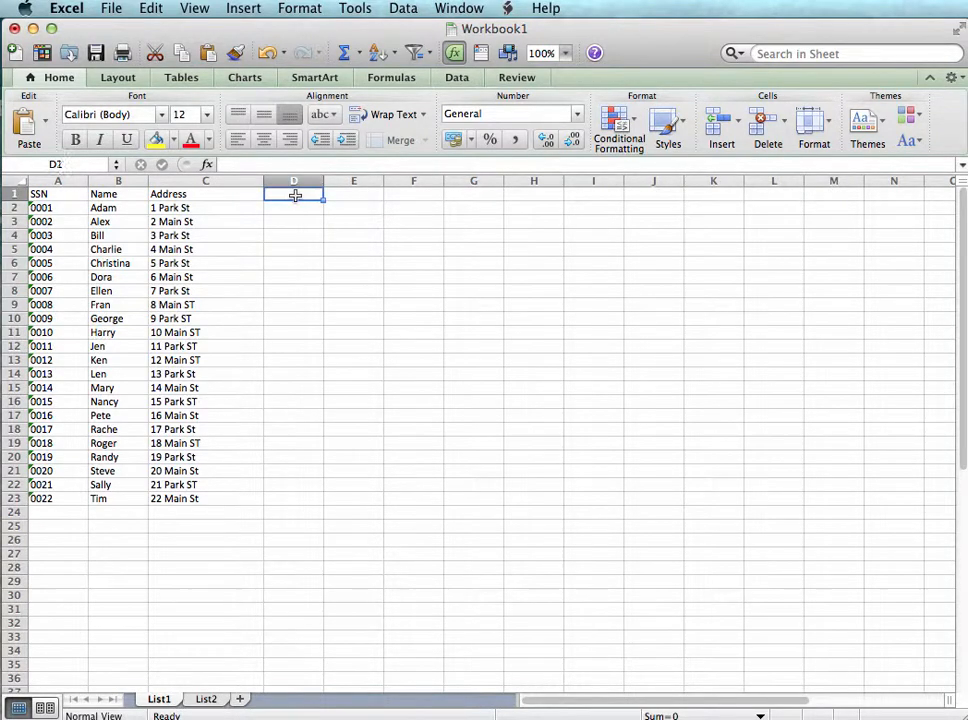
pyautogui.write('Compare')
pyautogui.press('Return')
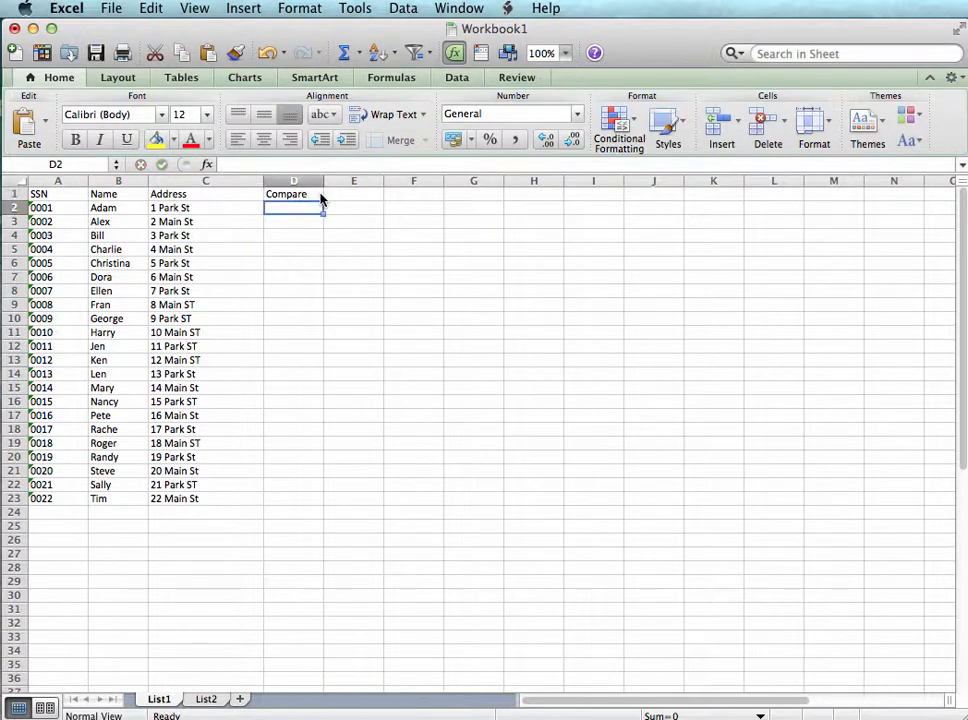
# Insert a VLOOKUP function in D2 of List1 with lookup value A2 and column A of List2 as the table array
pyautogui.click(246, 8)
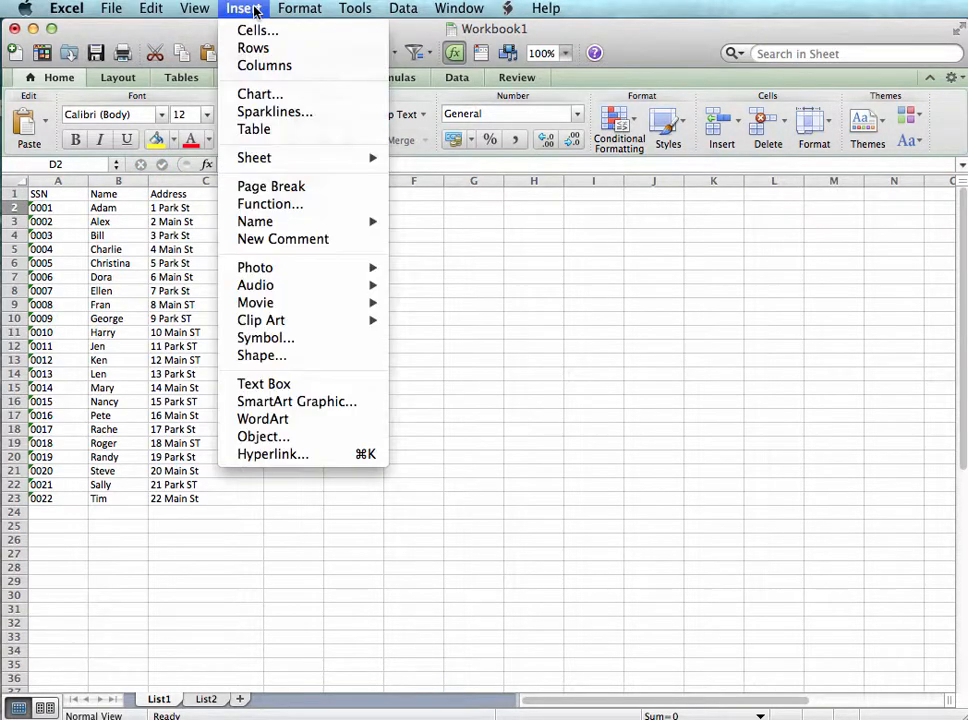
pyautogui.click(313, 203)
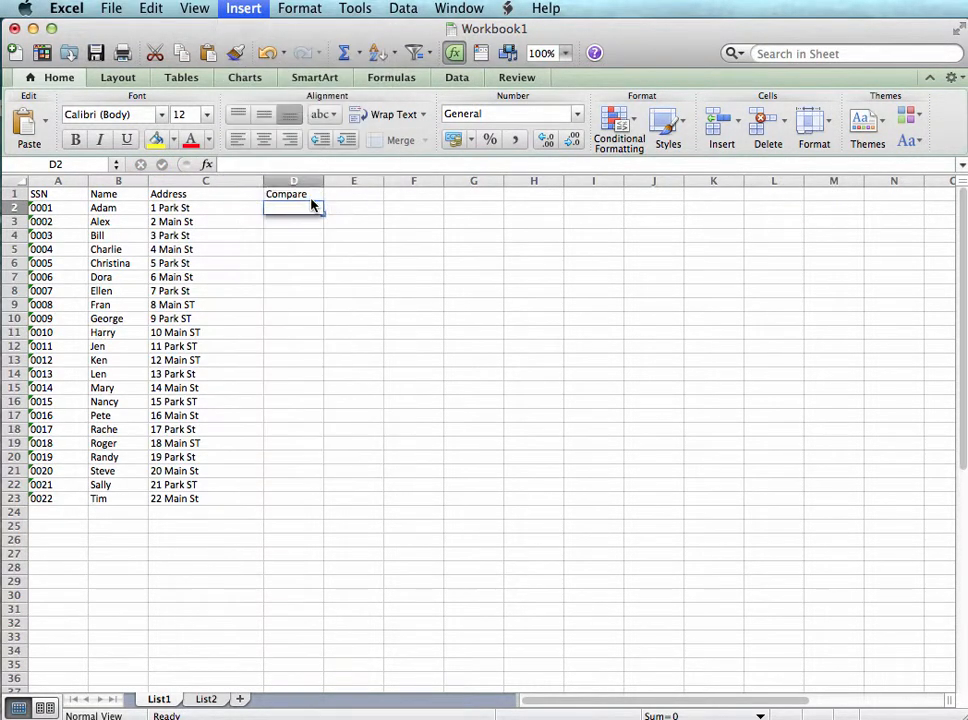
pyautogui.doubleClick(758, 314)
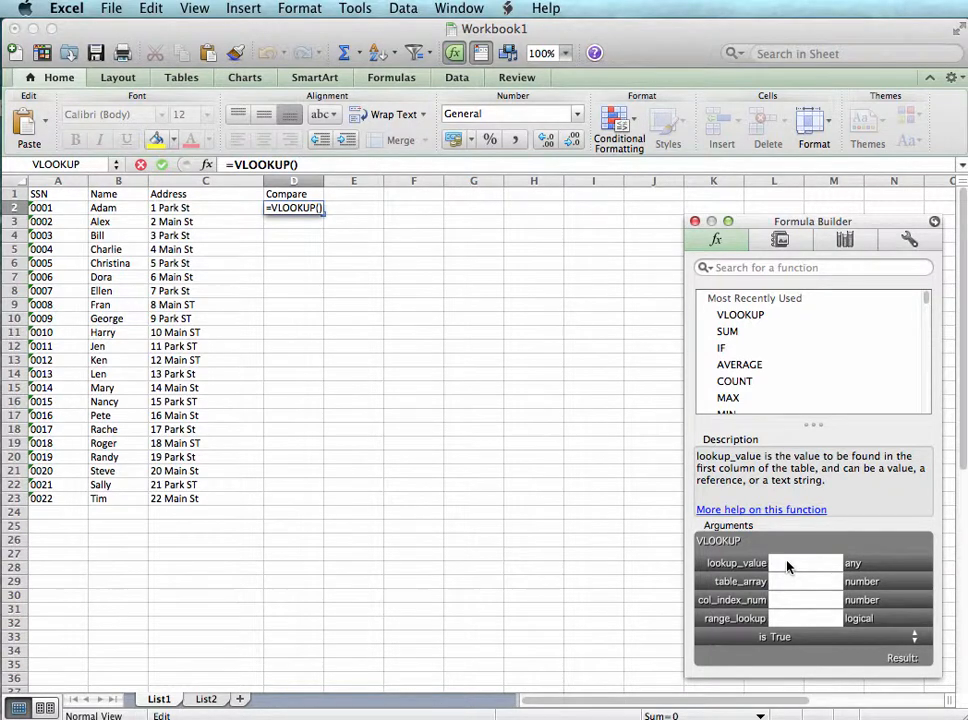
pyautogui.click(39, 210)
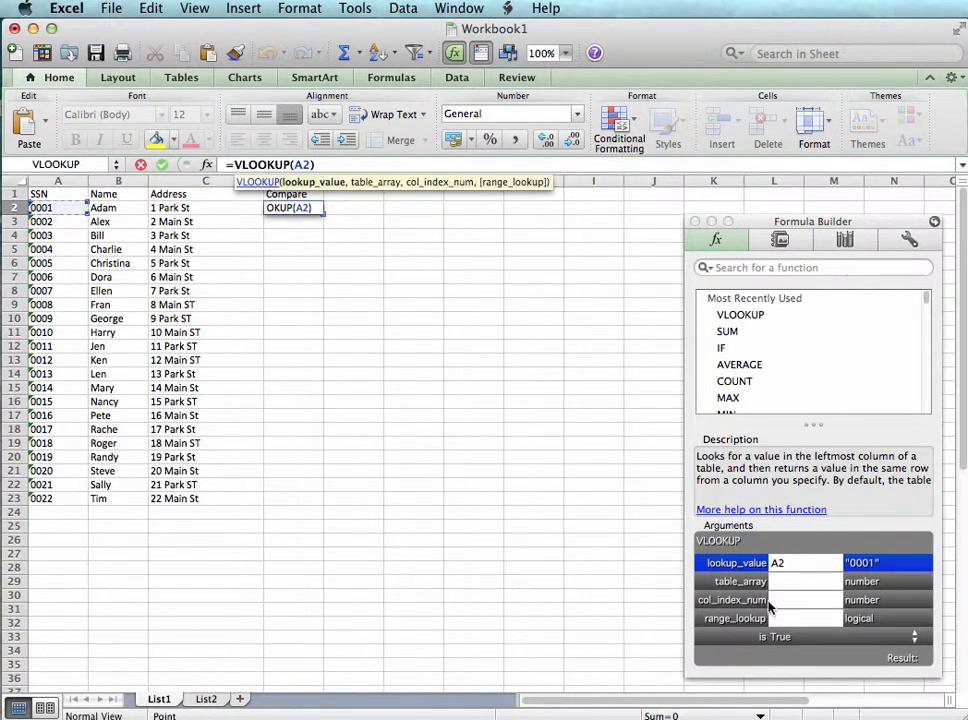
pyautogui.click(788, 584)
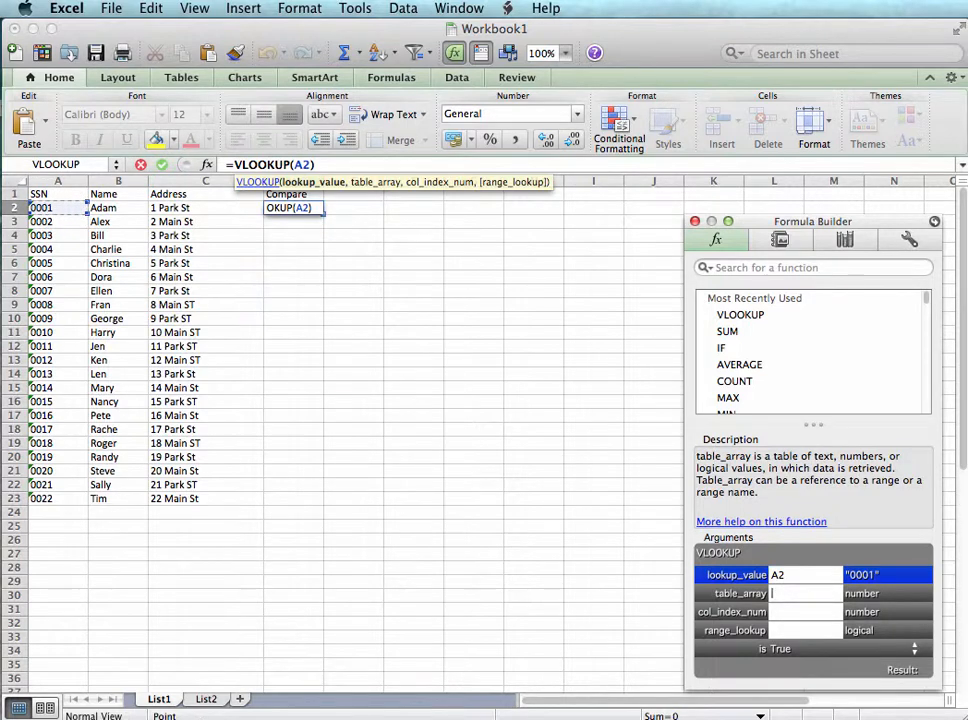
pyautogui.click(205, 699)
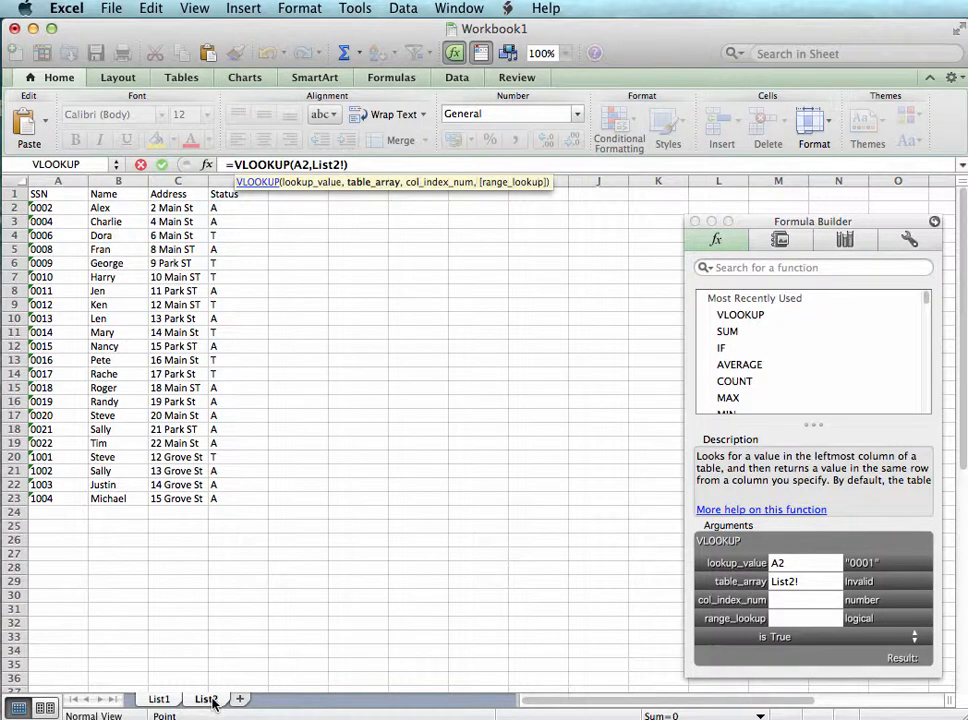
pyautogui.click(47, 180)
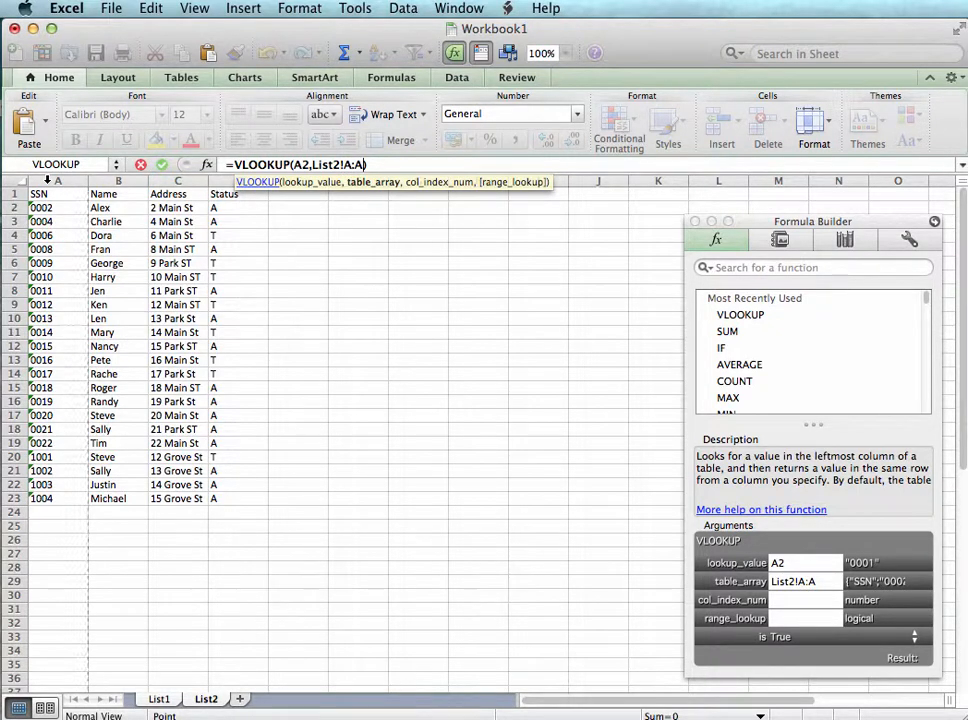
pyautogui.write('+')
pyautogui.moveTo(62, 190); pyautogui.dragTo(62, 384)
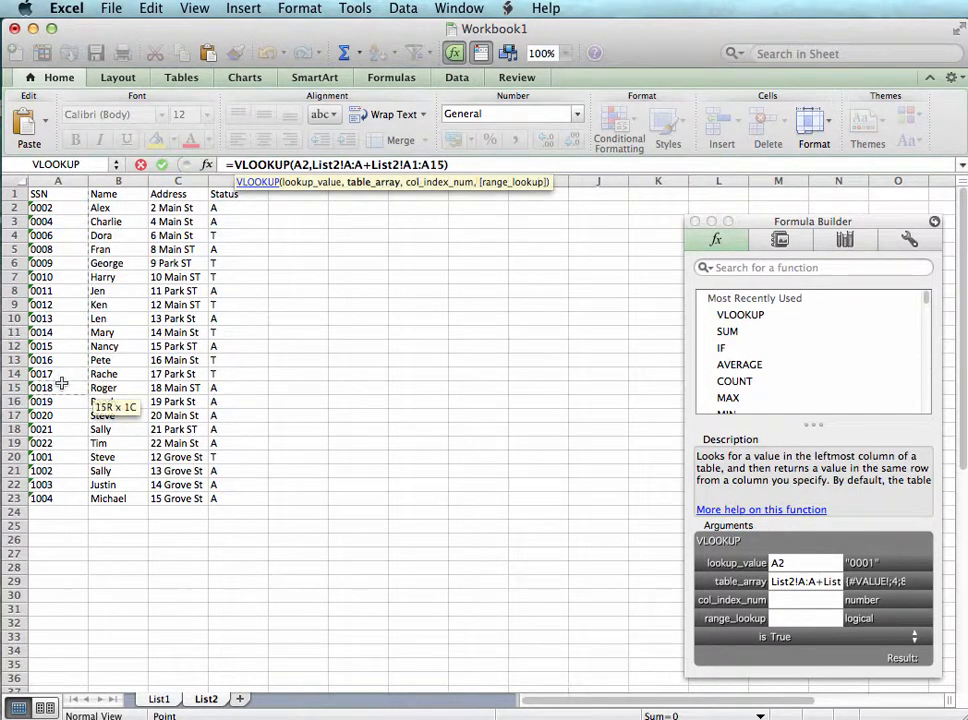
pyautogui.write('+')
pyautogui.click(62, 180)
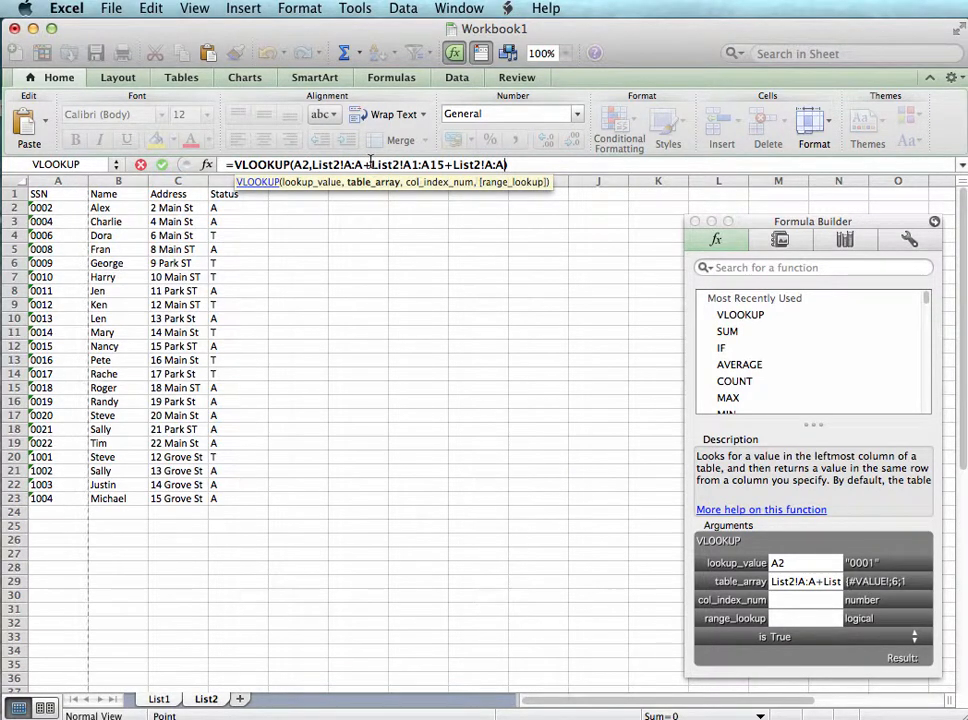
pyautogui.moveTo(372, 164); pyautogui.dragTo(675, 152)
pyautogui.press('BackSpace')
pyautogui.press('BackSpace')
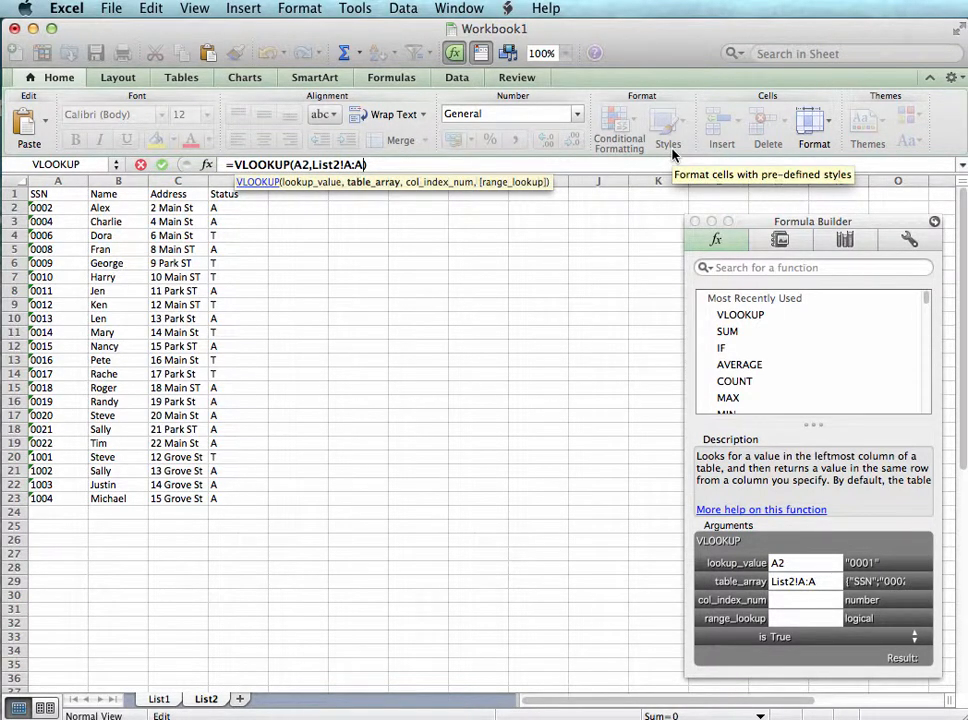
# Complete the VLOOKUP in D2 with column index 1 and range lookup FALSE, and fill it down the Compare column through row 23
pyautogui.click(790, 601)
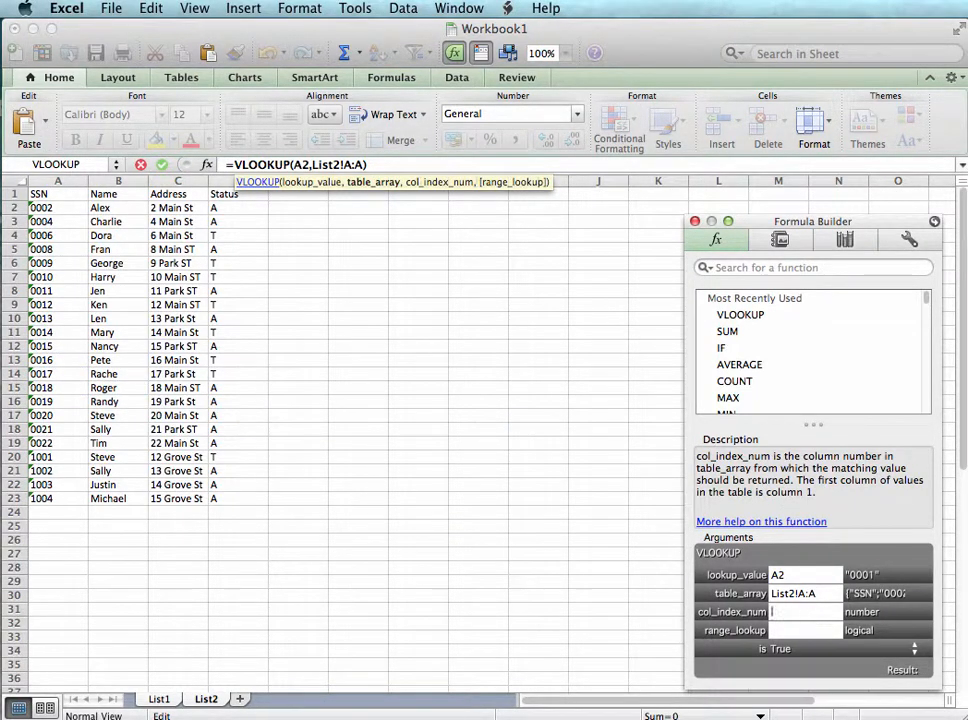
pyautogui.write('1')
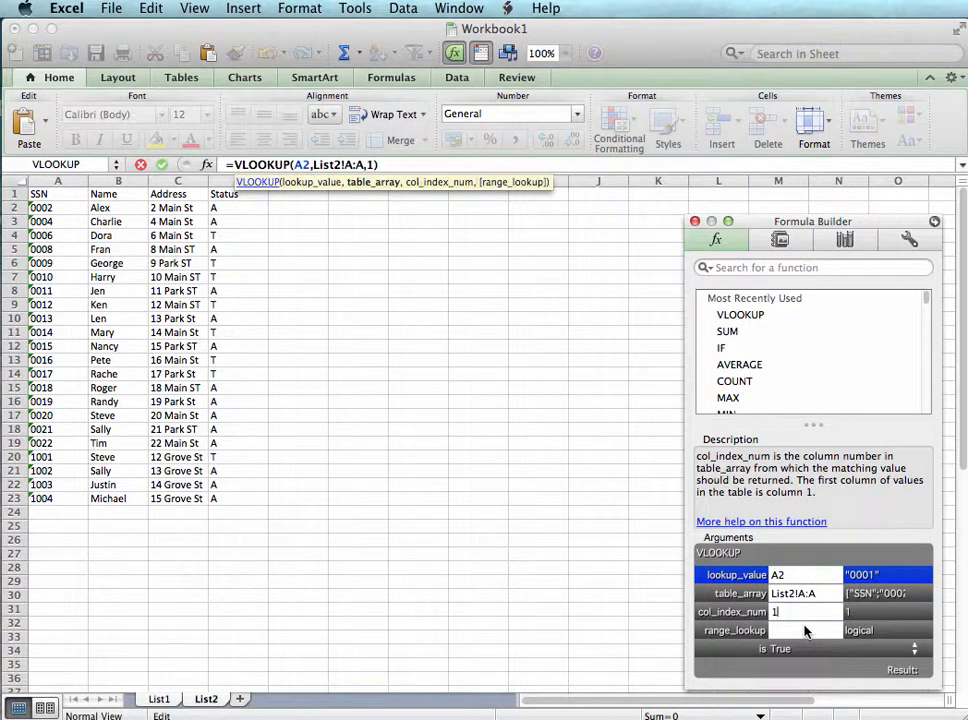
pyautogui.click(800, 630)
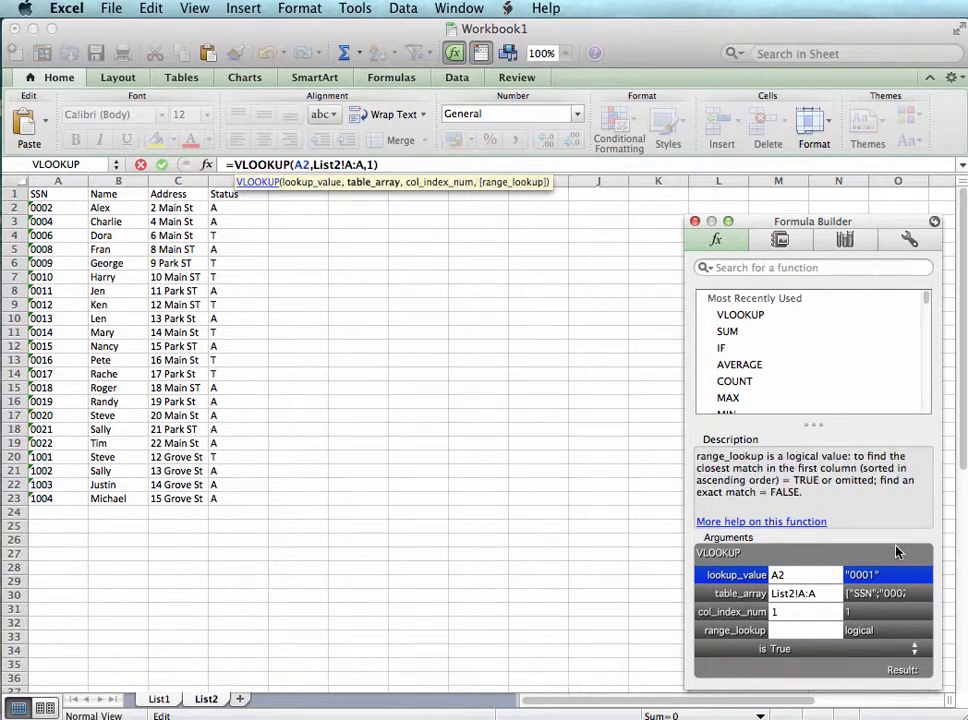
pyautogui.write('false')
pyautogui.press('Return')
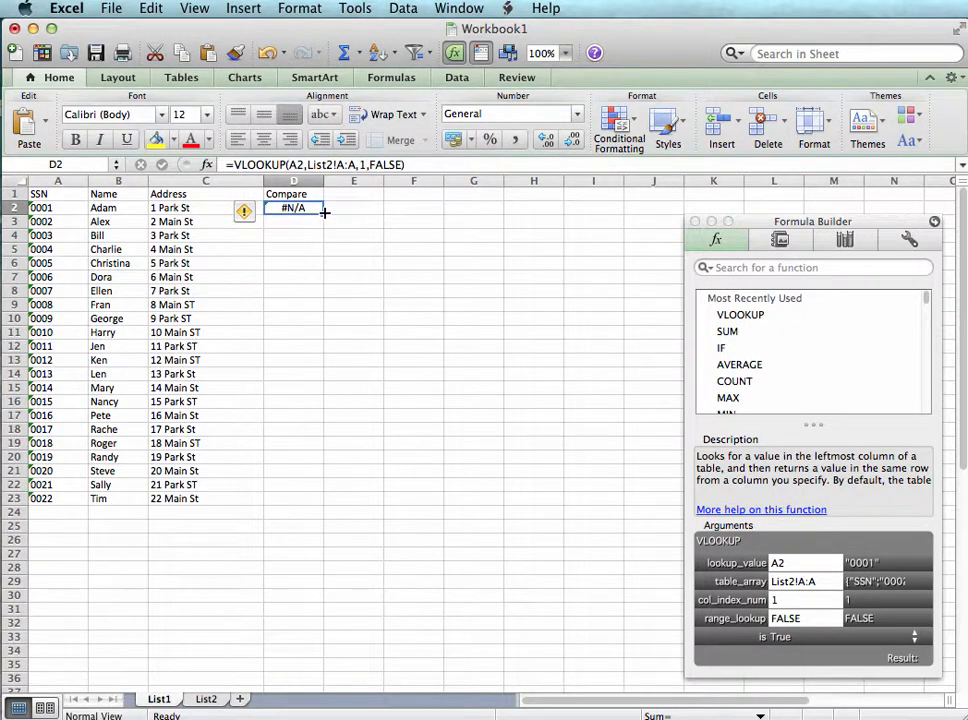
pyautogui.doubleClick(323, 213)
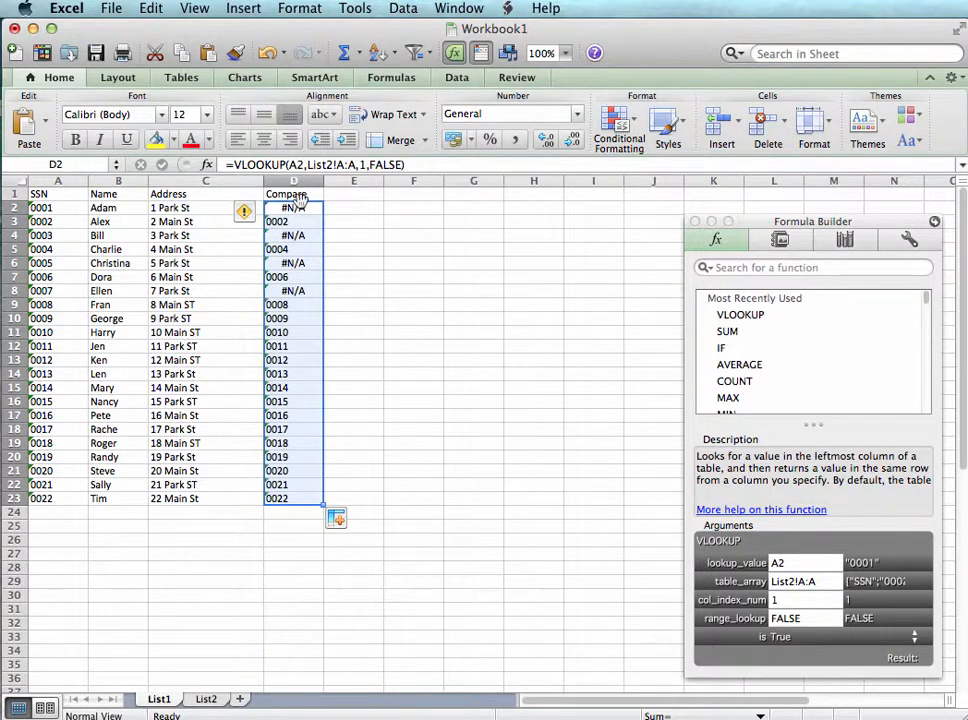
# Examine the error cells in the Compare column of List1: D8, D6, D4 and D2
pyautogui.click(370, 242)
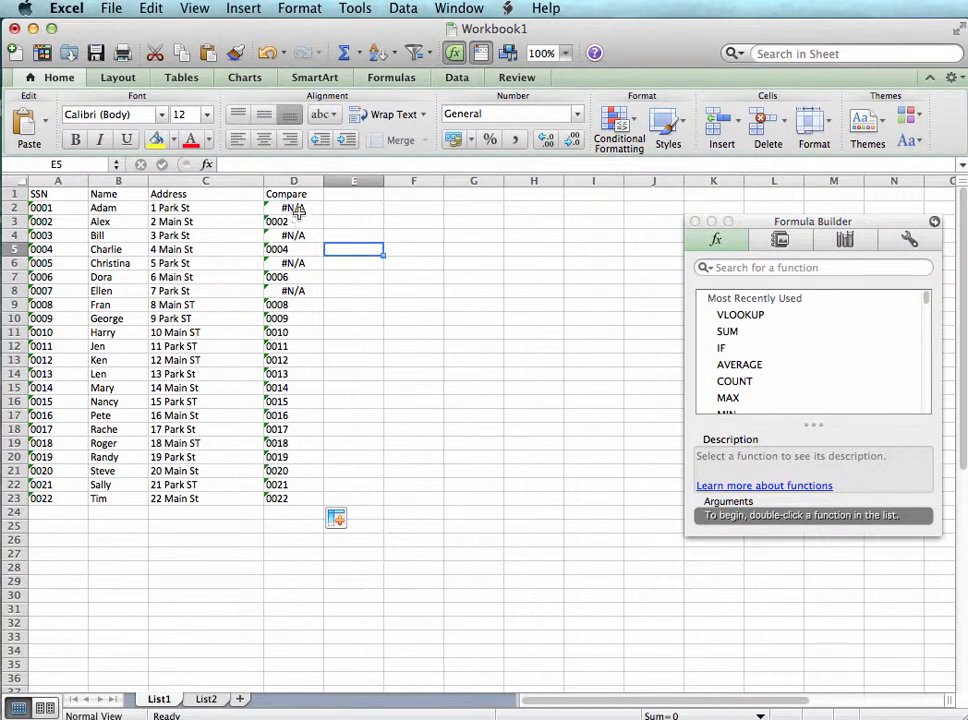
pyautogui.click(300, 290)
pyautogui.click(305, 264)
pyautogui.click(303, 237)
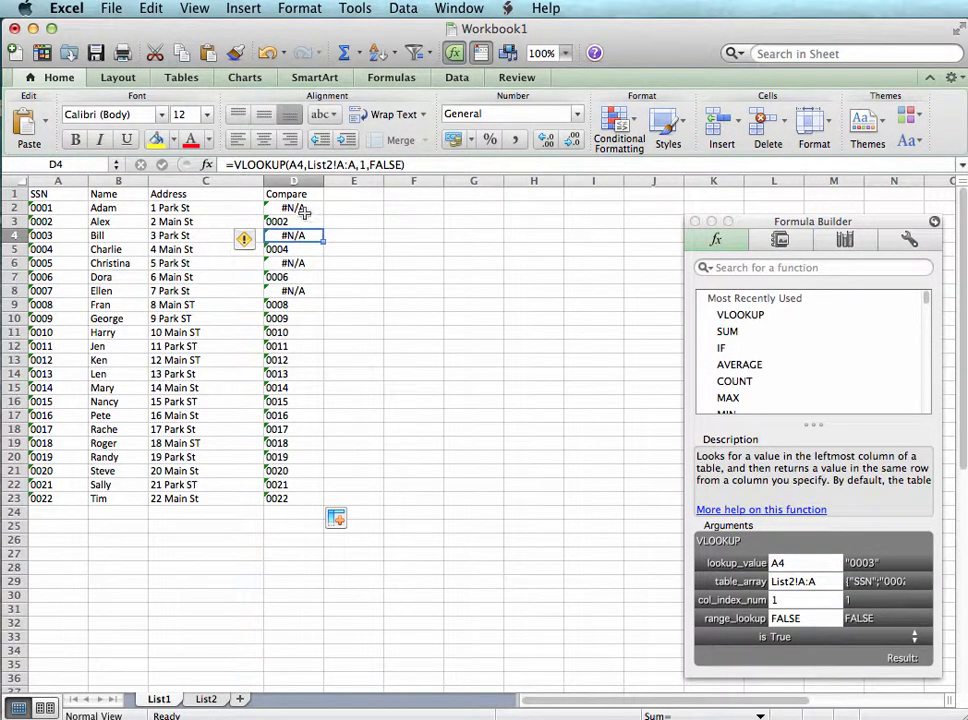
pyautogui.click(292, 208)
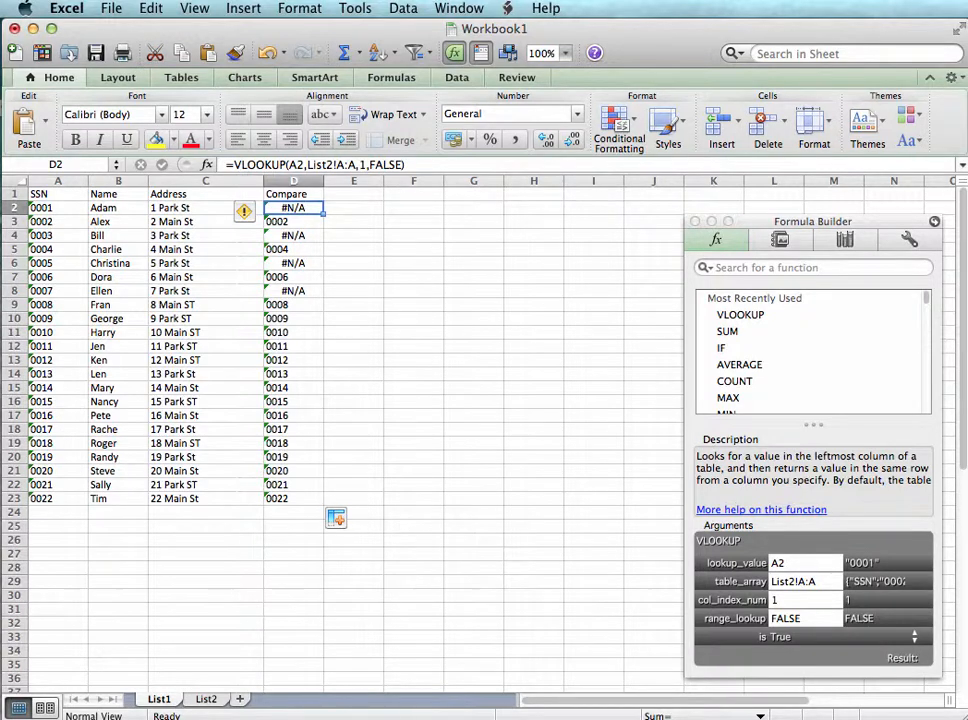
# Enter the column heading "Compare" in cell E1 of the List2 sheet
pyautogui.click(210, 699)
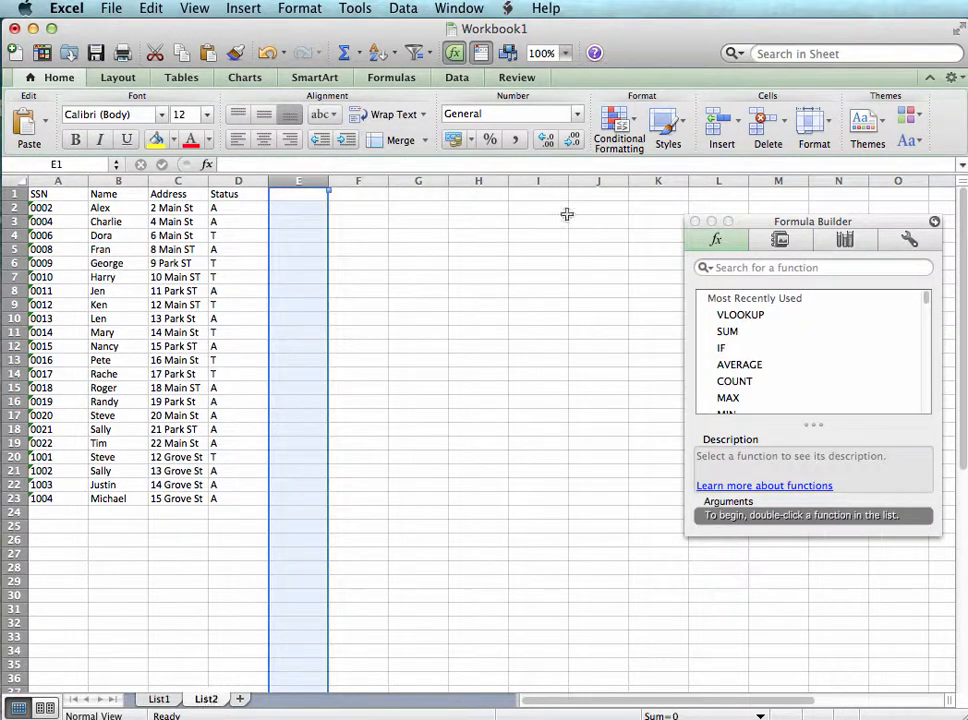
pyautogui.click(453, 247)
pyautogui.click(289, 208)
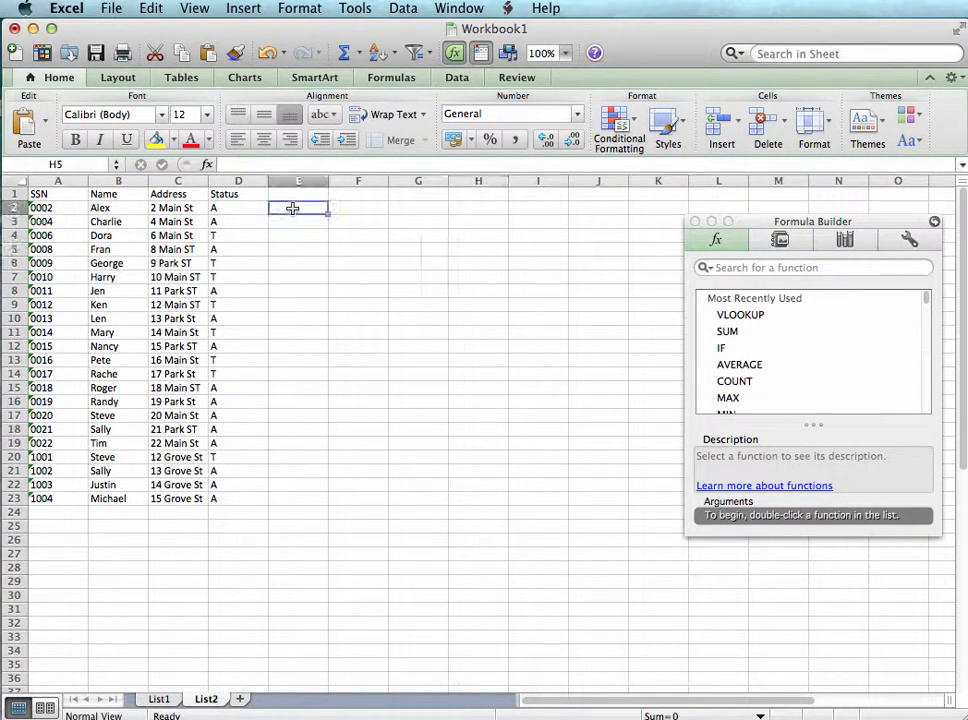
pyautogui.click(310, 193)
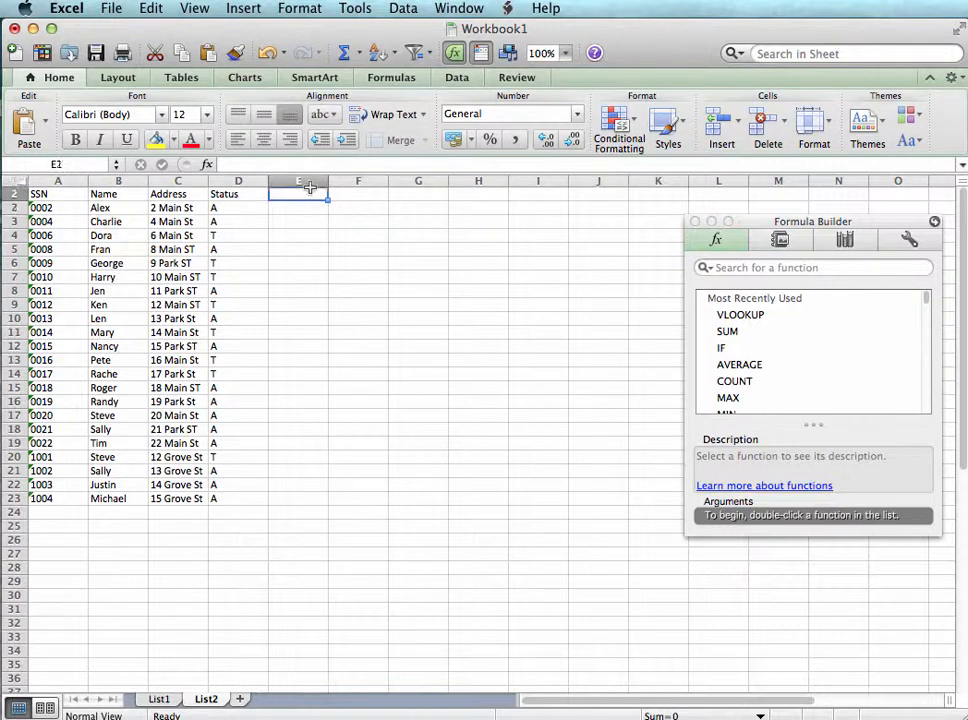
pyautogui.write('Compare')
pyautogui.press('Return')
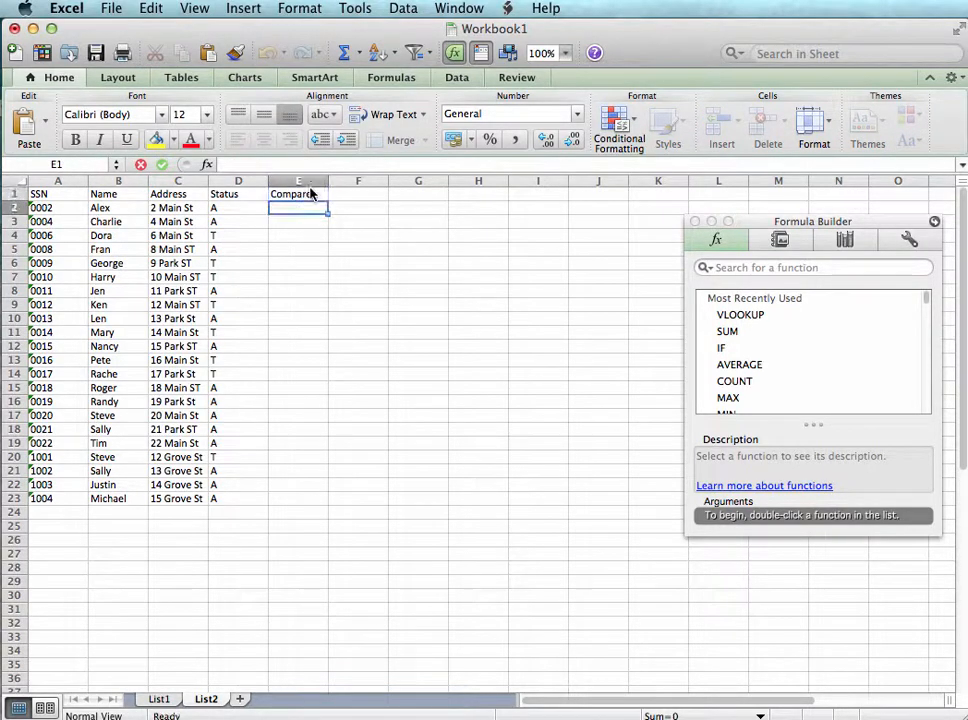
# Insert a VLOOKUP function in E2 of List2 with lookup value A2 and column A of List1 as the table array
pyautogui.doubleClick(740, 315)
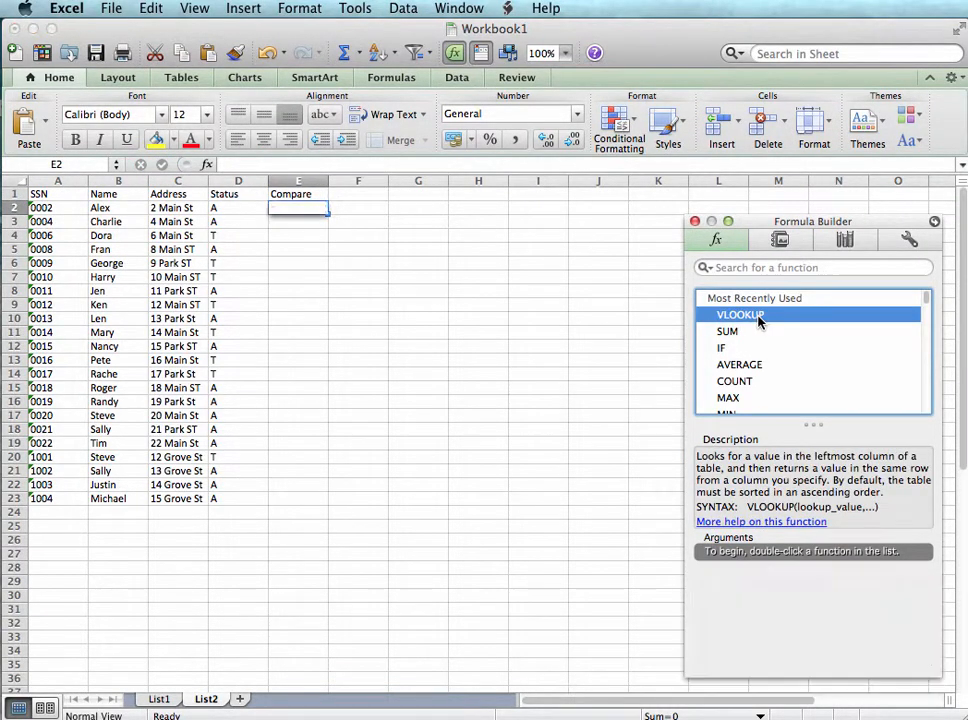
pyautogui.click(50, 208)
pyautogui.click(783, 581)
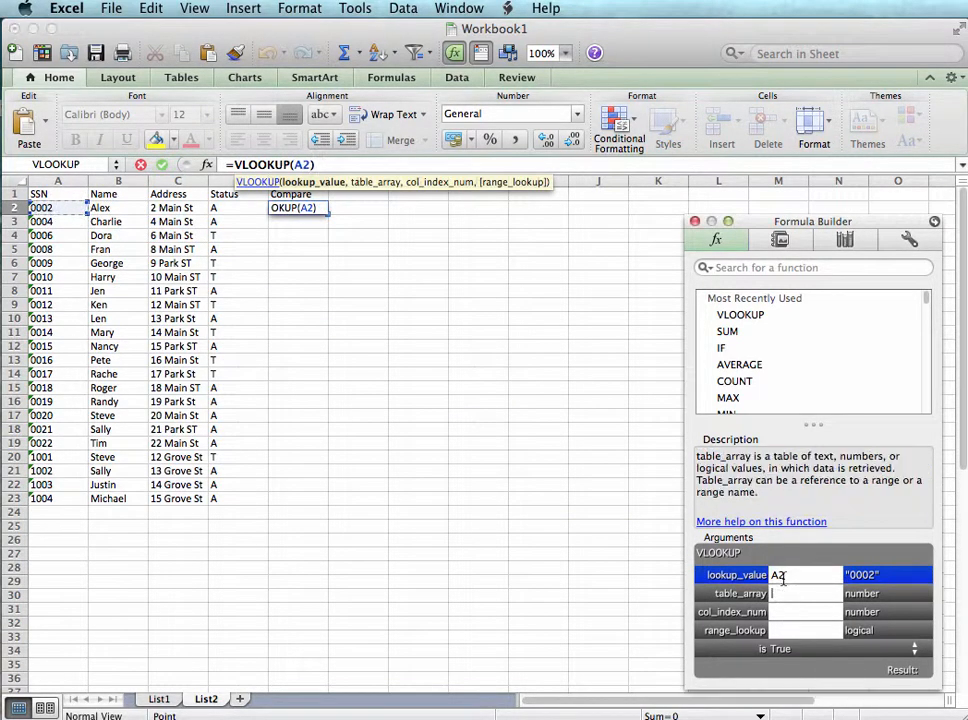
pyautogui.click(159, 699)
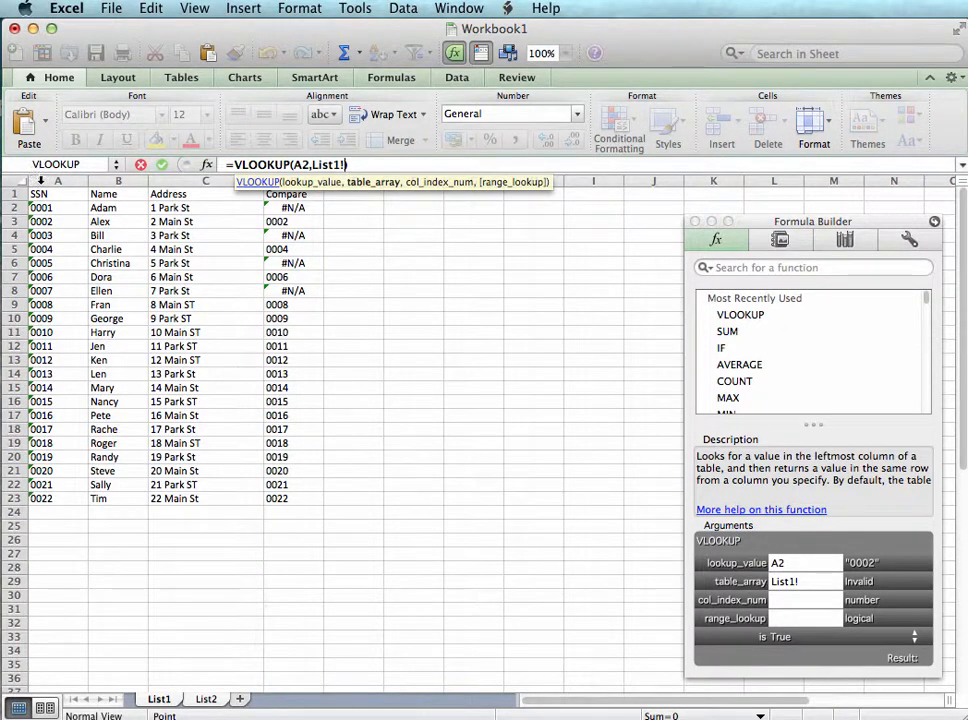
pyautogui.click(59, 181)
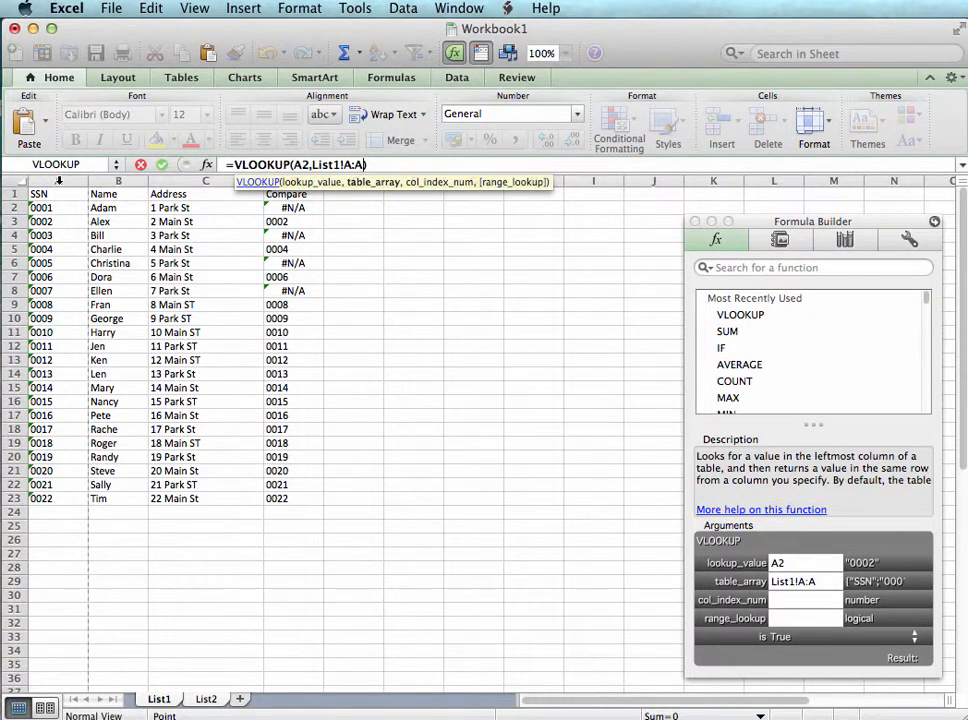
# Complete the VLOOKUP in E2 with column index 1 and range lookup FALSE, and fill it down the Compare column through row 23
pyautogui.click(797, 600)
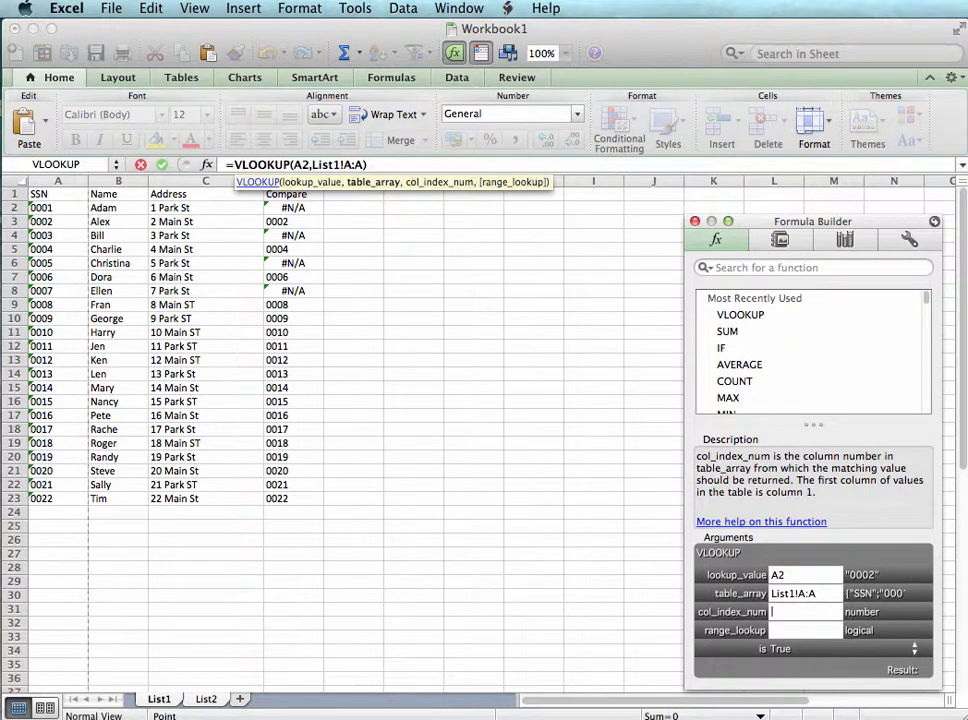
pyautogui.write('1')
pyautogui.click(818, 626)
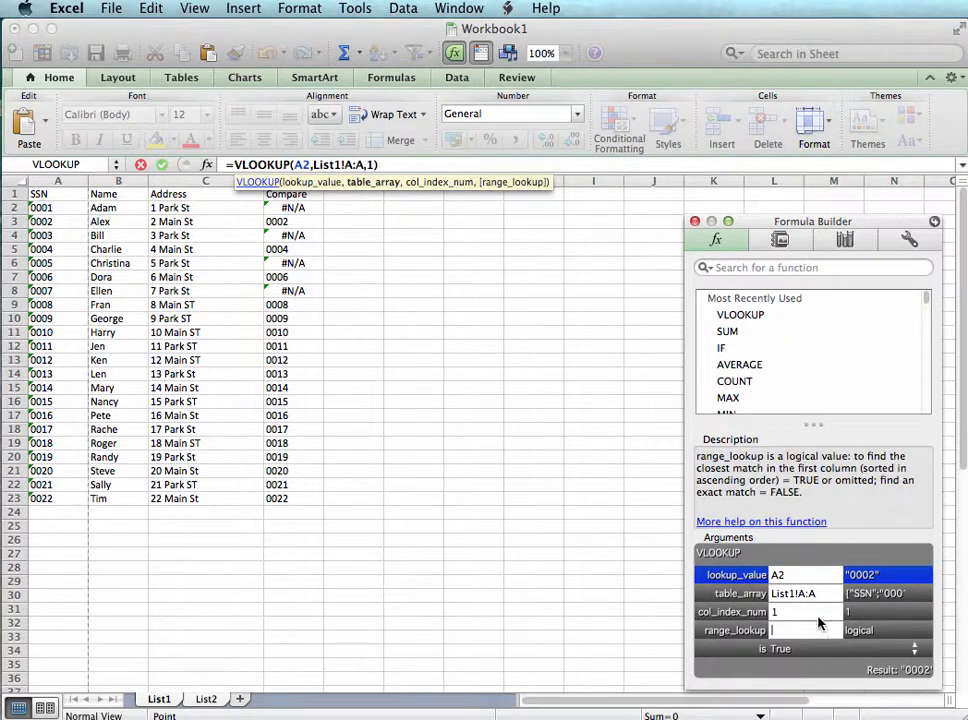
pyautogui.write('false')
pyautogui.press('Return')
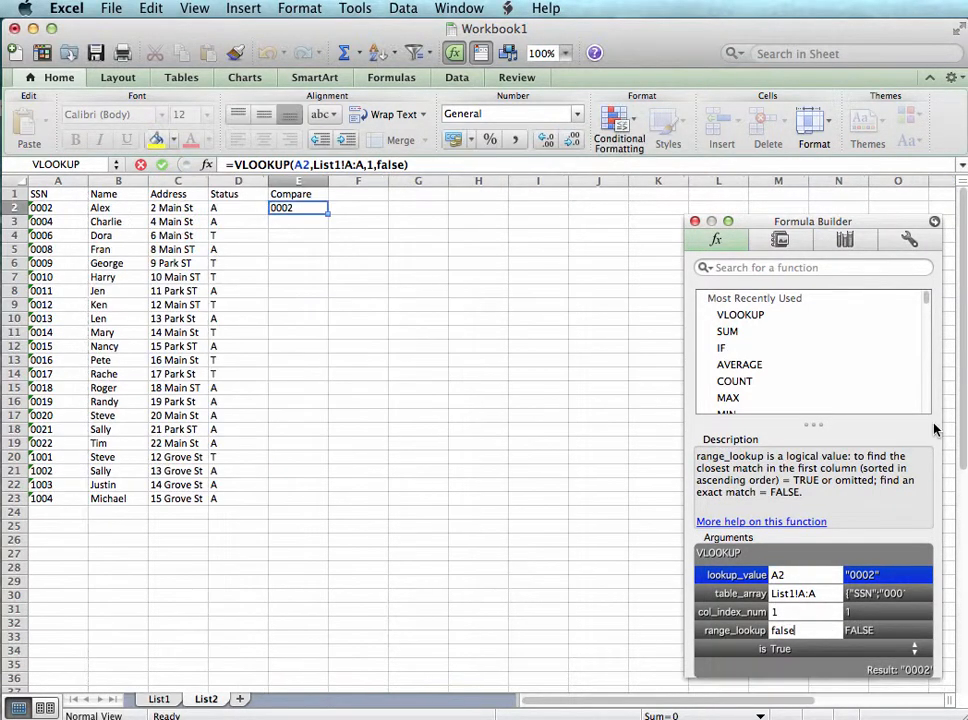
pyautogui.doubleClick(327, 214)
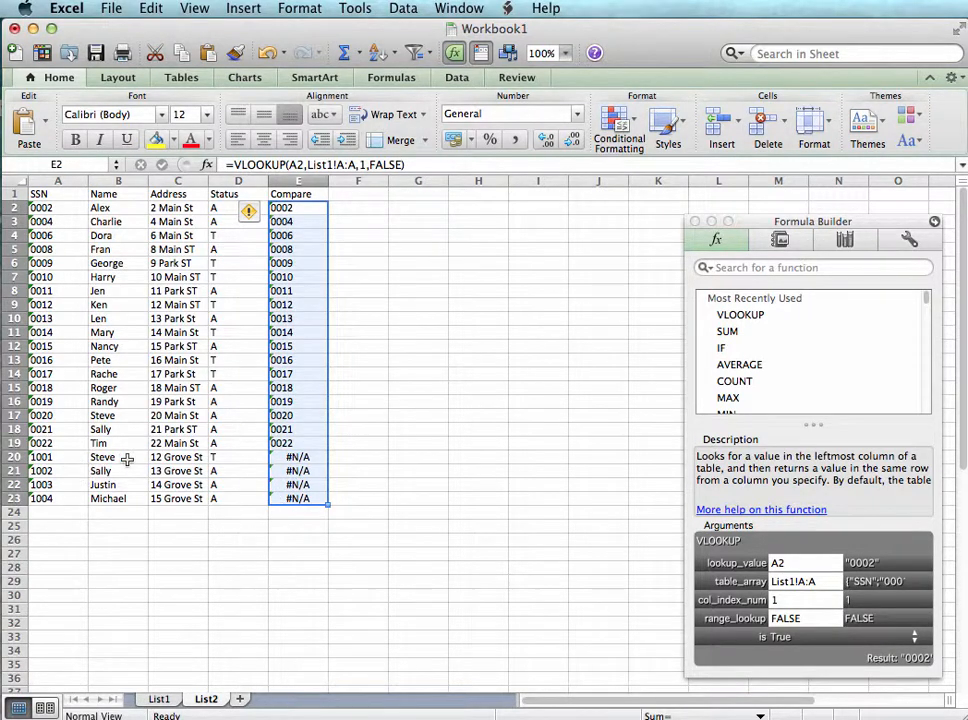
# Review the Compare columns of List1 and List2 for entries missing from the other list
pyautogui.click(160, 697)
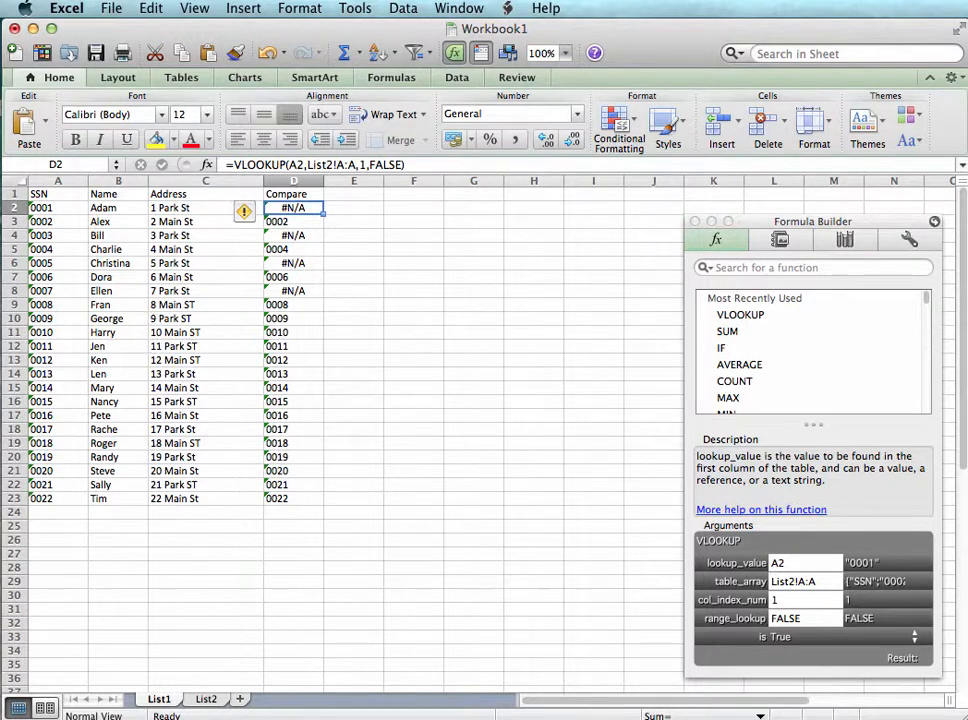
pyautogui.click(204, 700)
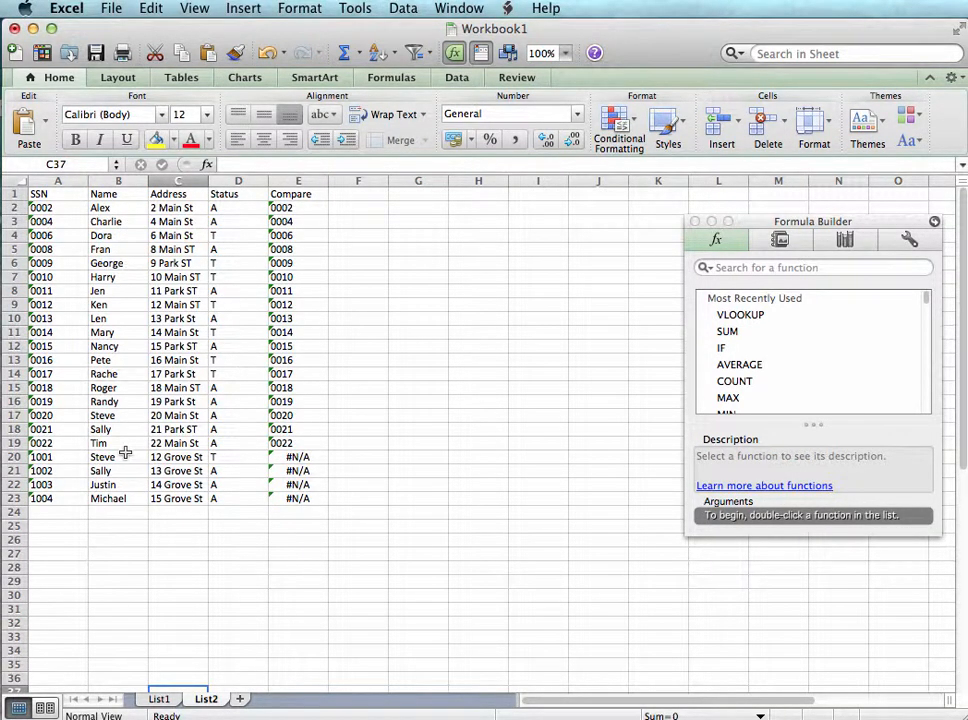
pyautogui.click(161, 700)
pyautogui.click(204, 700)
# Delete the Compare column (column D) from the List1 sheet
pyautogui.click(157, 700)
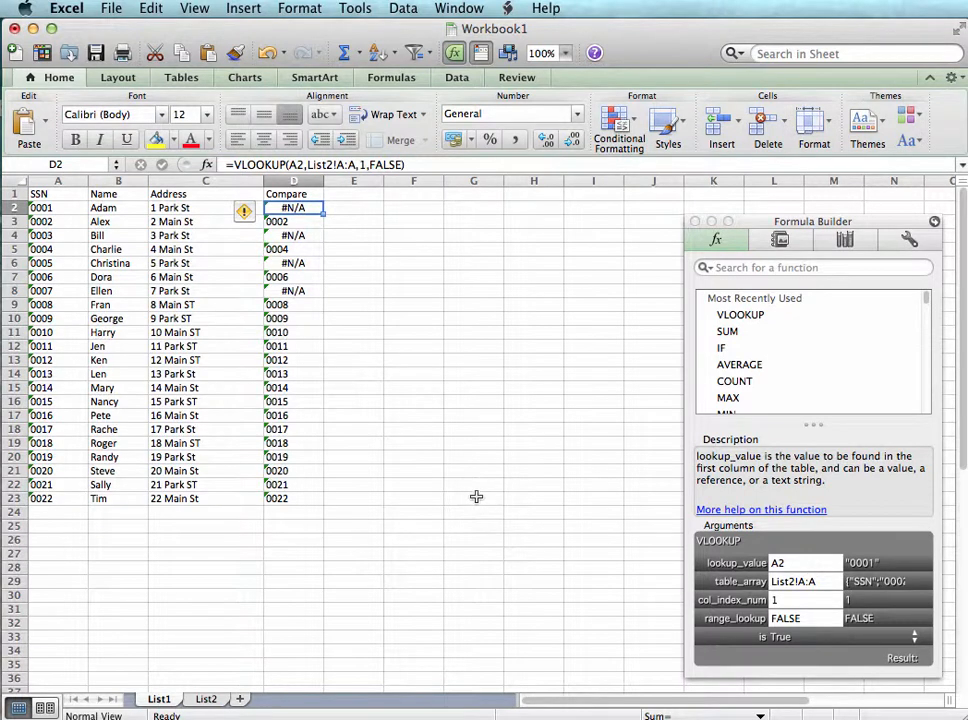
pyautogui.click(293, 181)
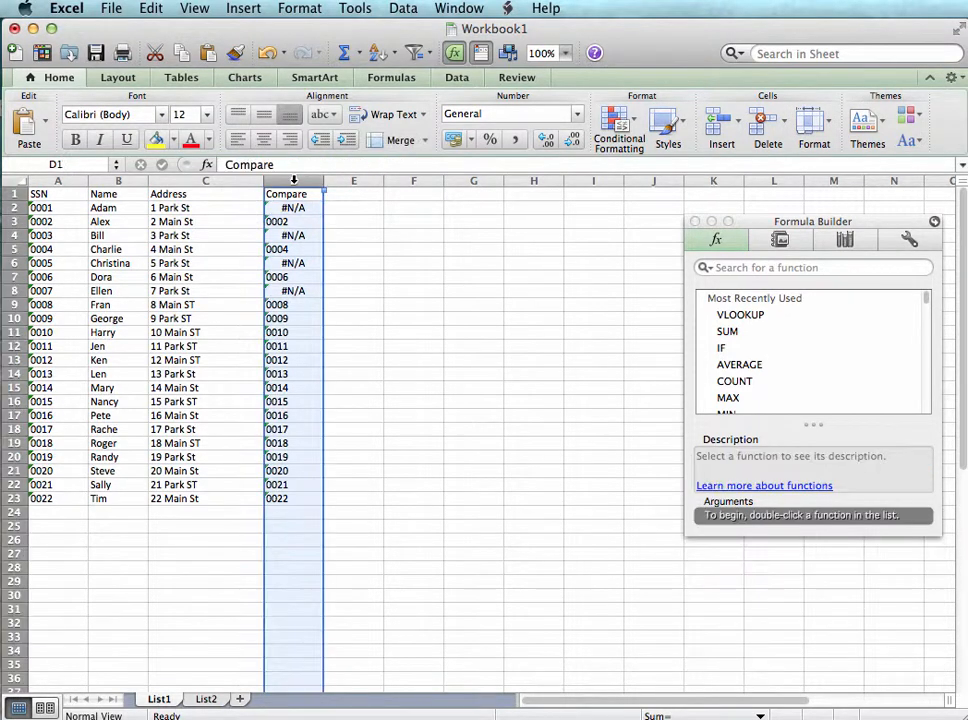
pyautogui.rightClick(307, 183)
pyautogui.click(317, 286)
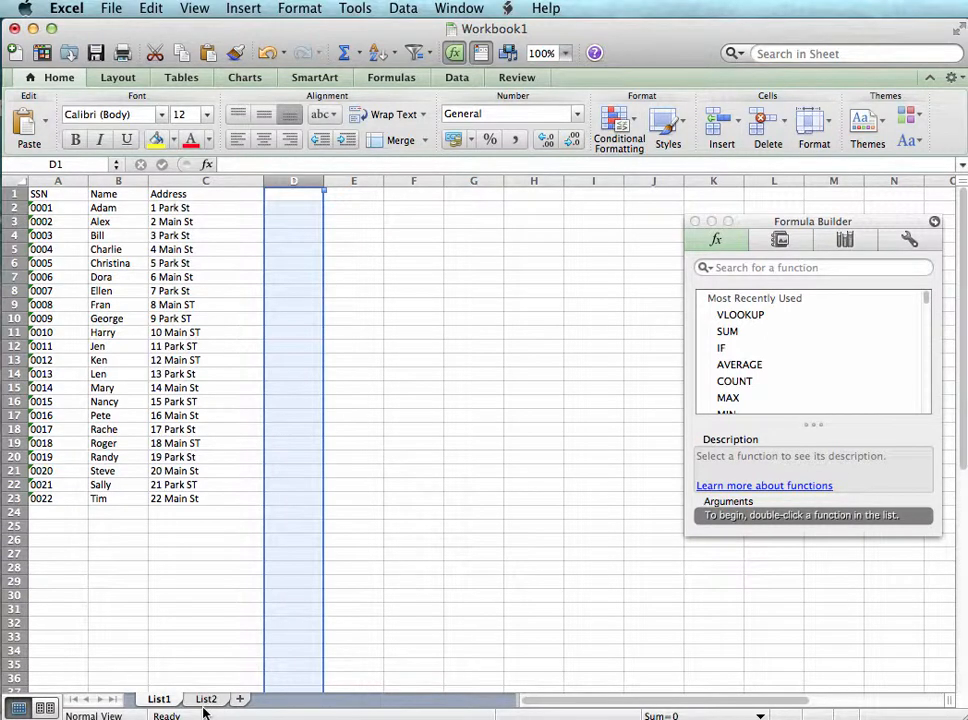
pyautogui.click(216, 551)
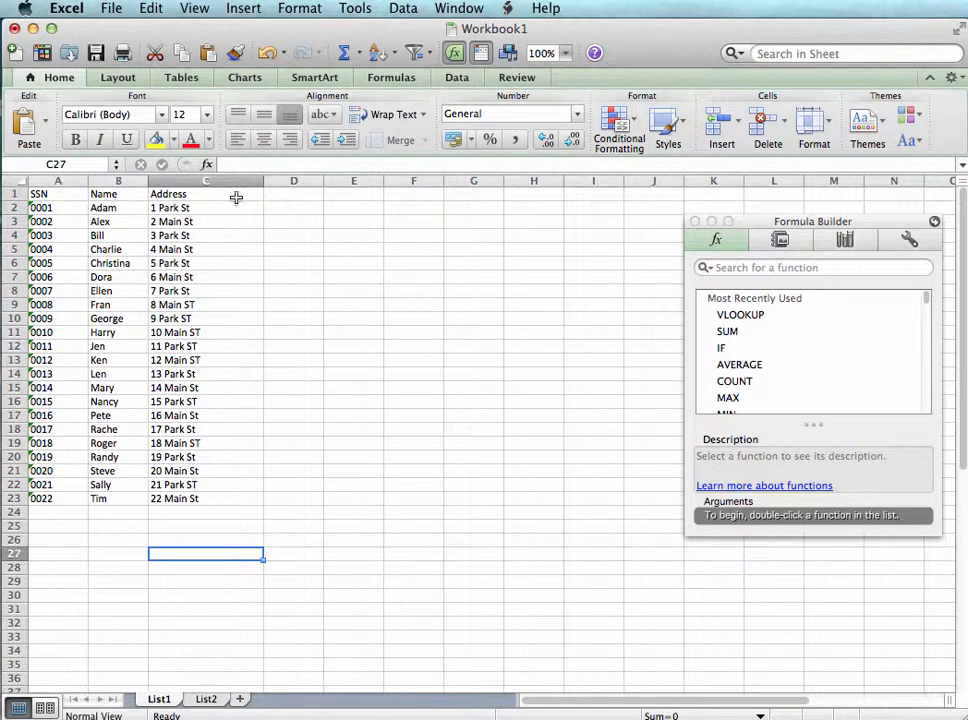
# Delete the Compare column (column E) from the List2 sheet
pyautogui.click(205, 699)
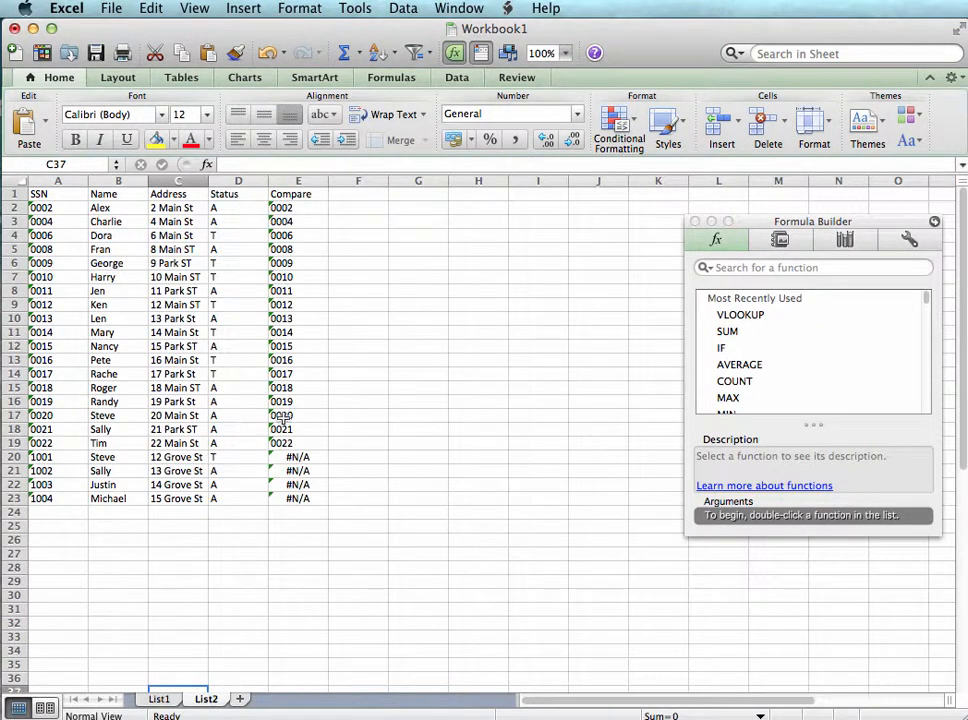
pyautogui.click(243, 193)
pyautogui.click(296, 181)
pyautogui.rightClick(298, 181)
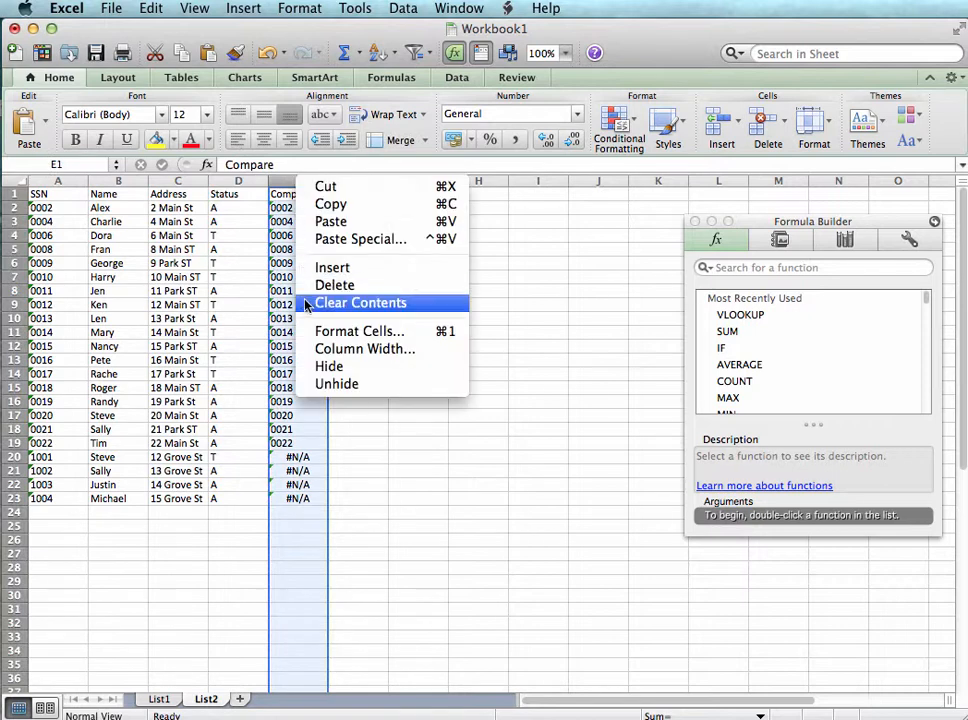
pyautogui.click(318, 285)
pyautogui.click(204, 389)
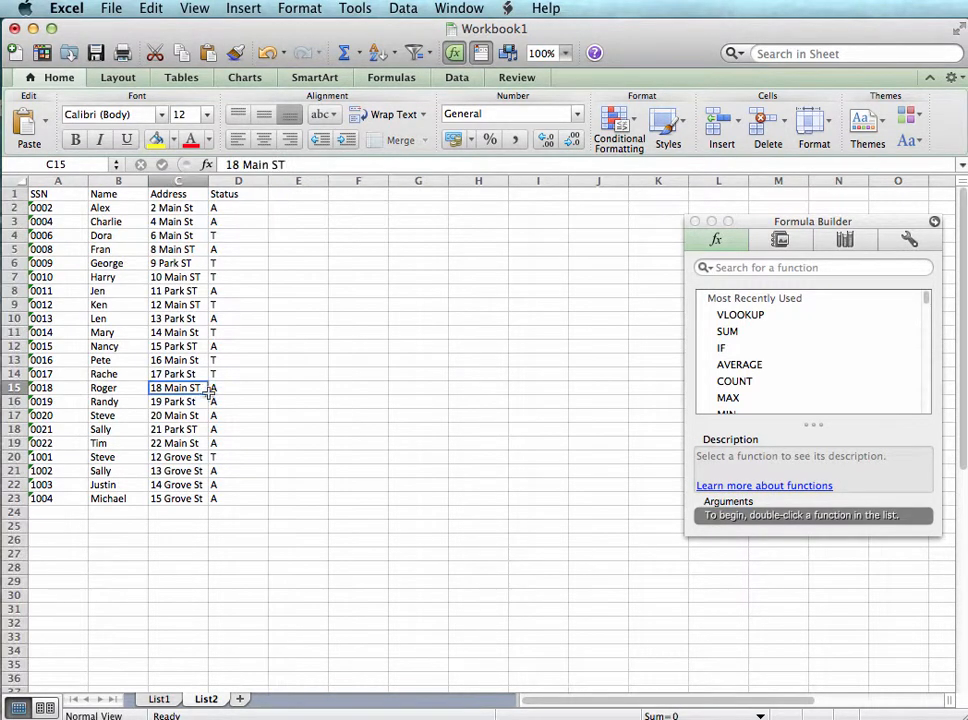
# Insert a VLOOKUP function in D2 of List1 with lookup value A2 and columns A:D of List2 as the table array
pyautogui.click(159, 699)
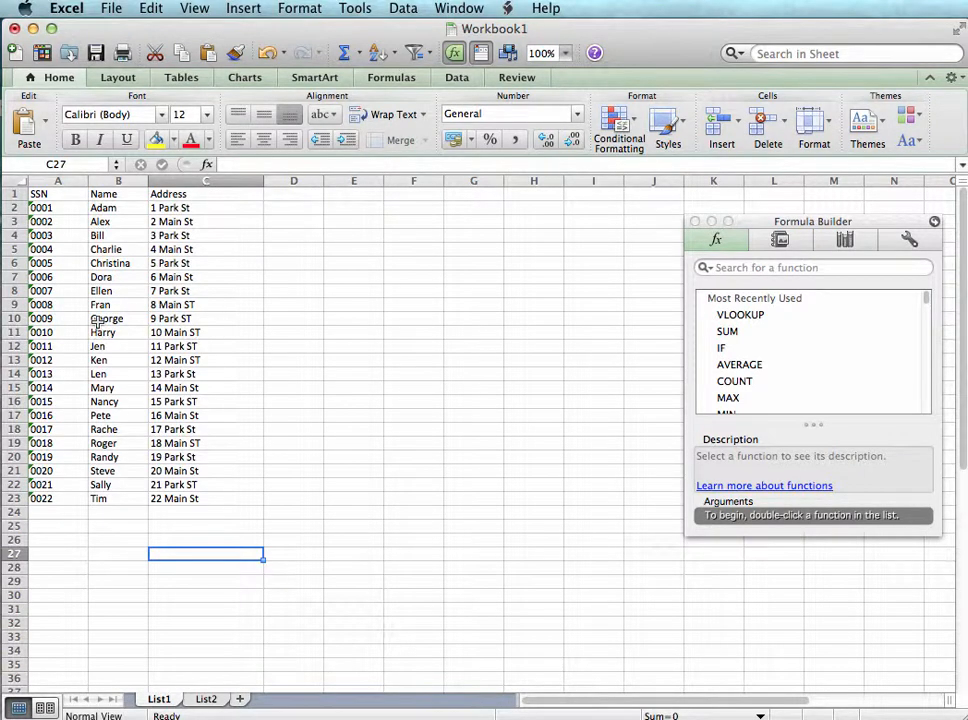
pyautogui.click(294, 205)
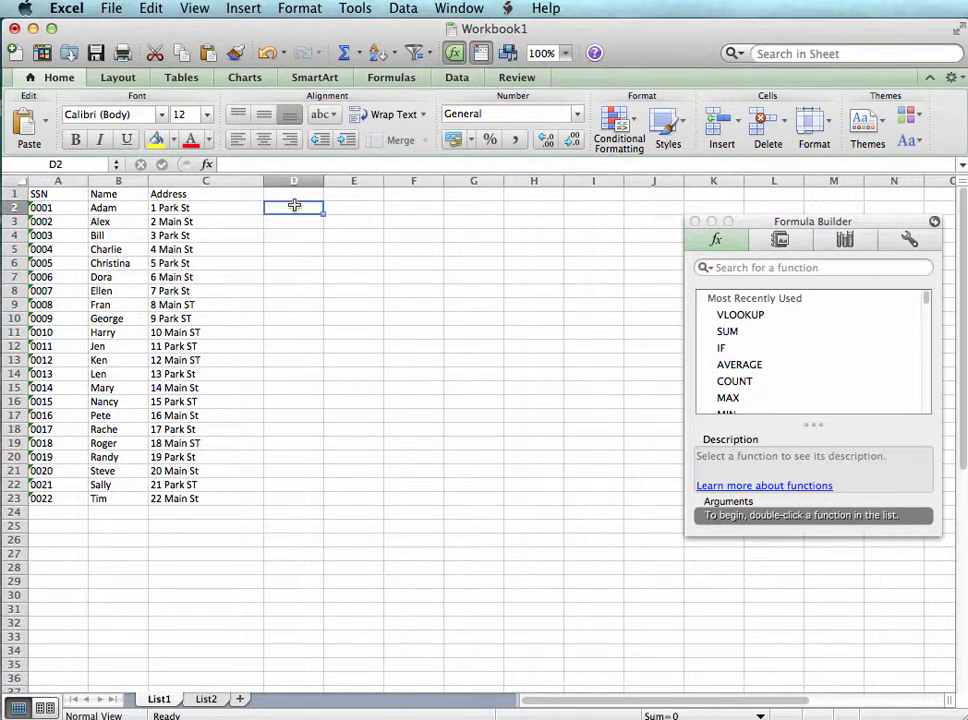
pyautogui.click(758, 314)
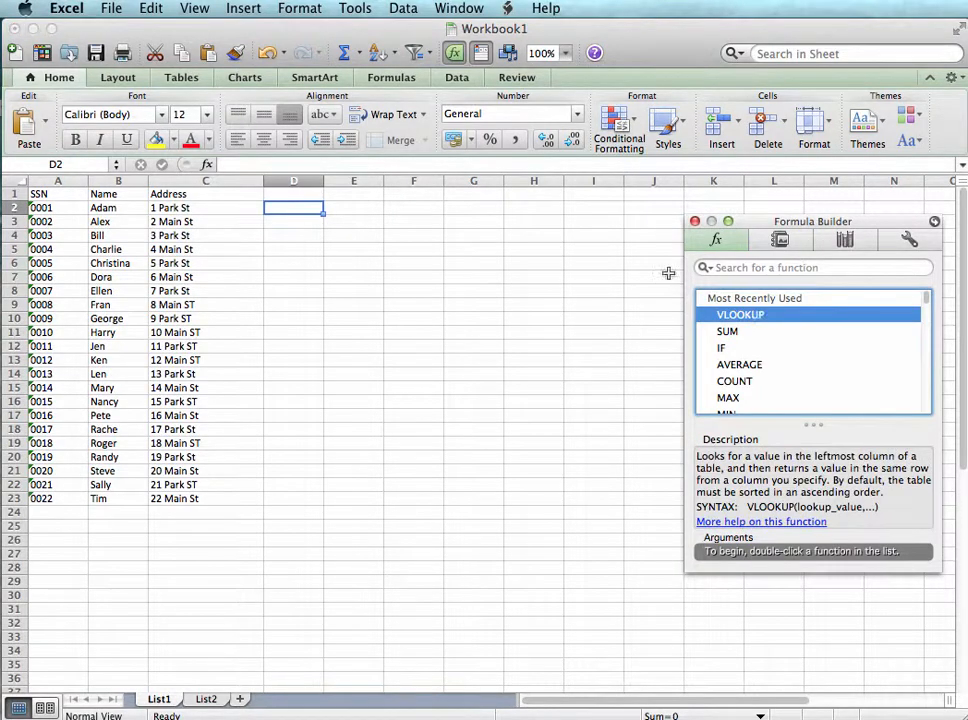
pyautogui.click(694, 221)
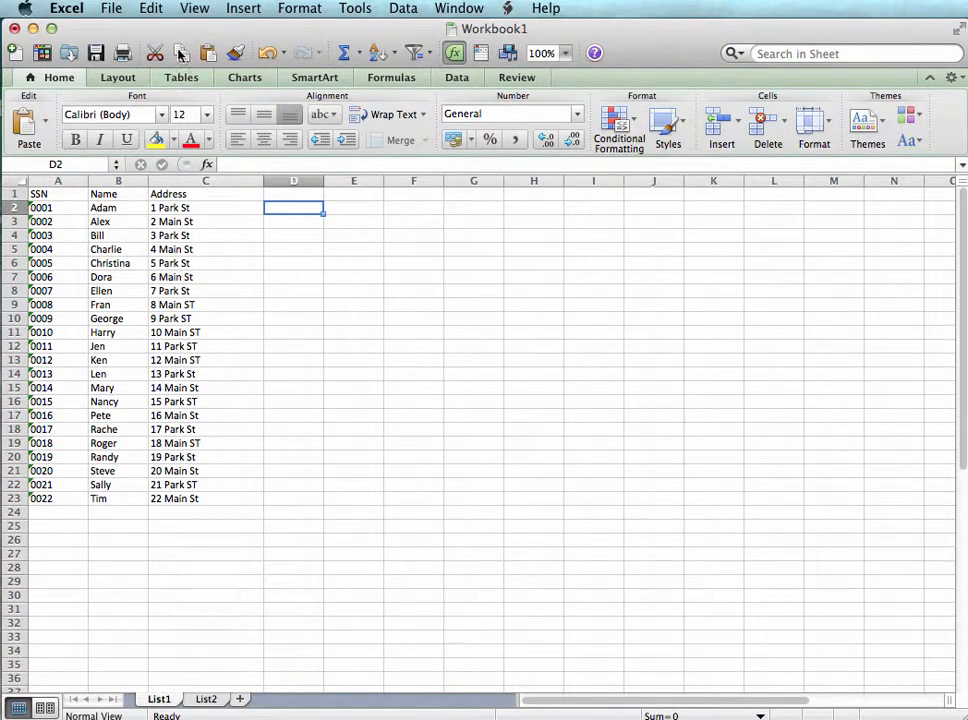
pyautogui.click(234, 8)
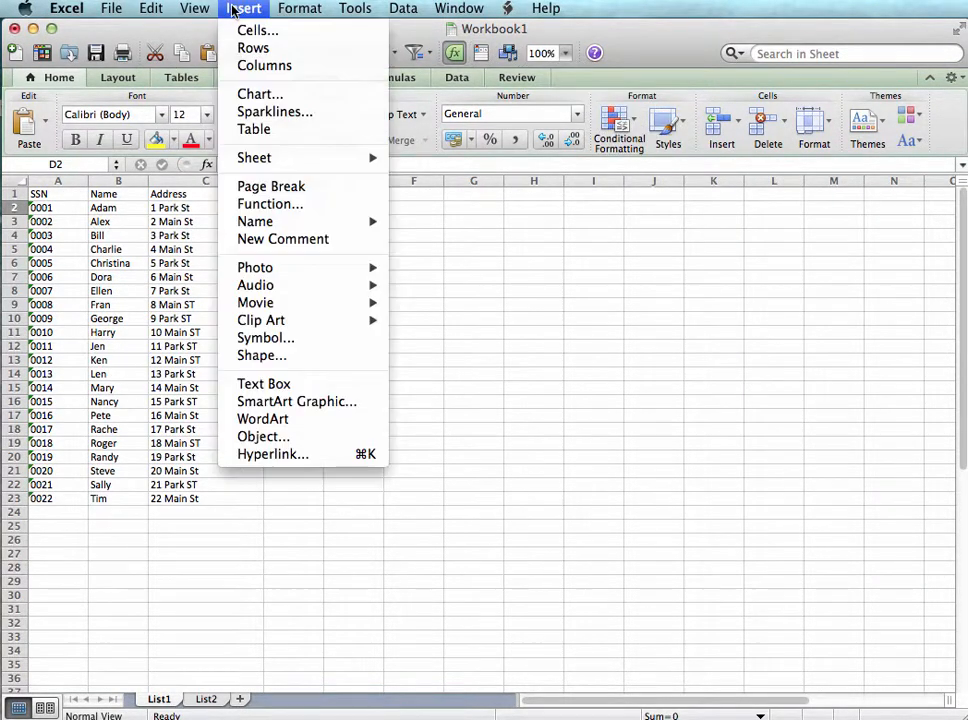
pyautogui.click(269, 204)
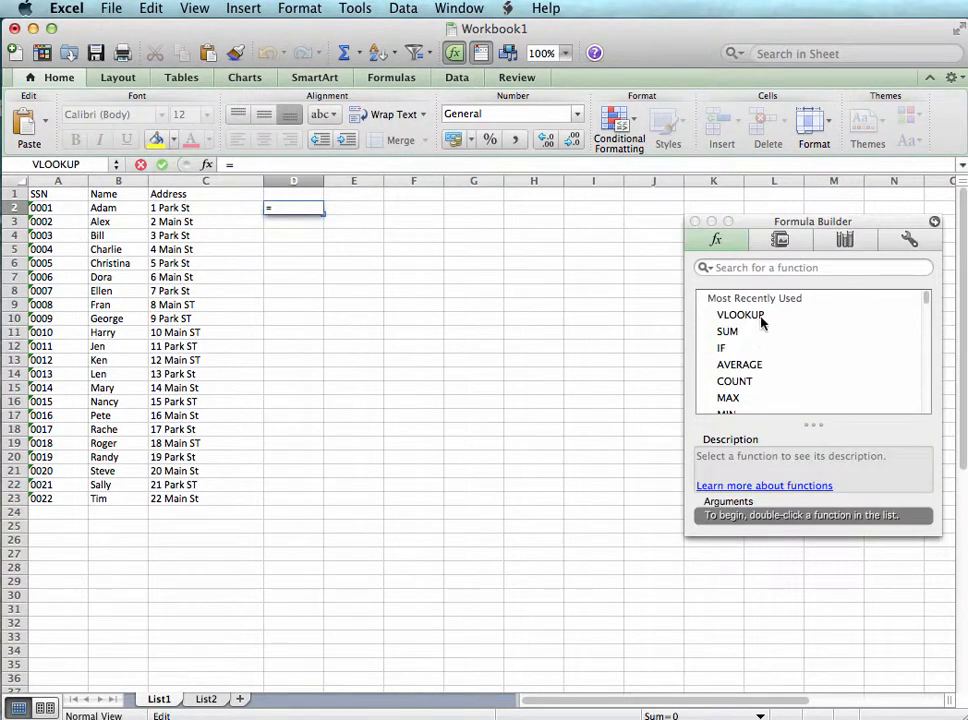
pyautogui.doubleClick(749, 316)
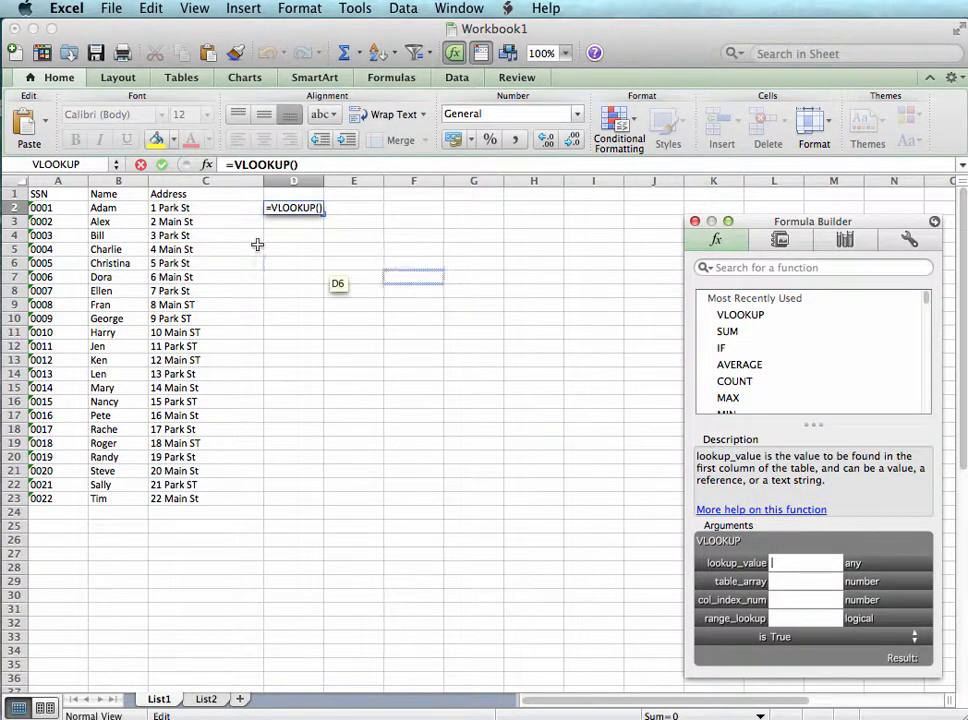
pyautogui.click(72, 210)
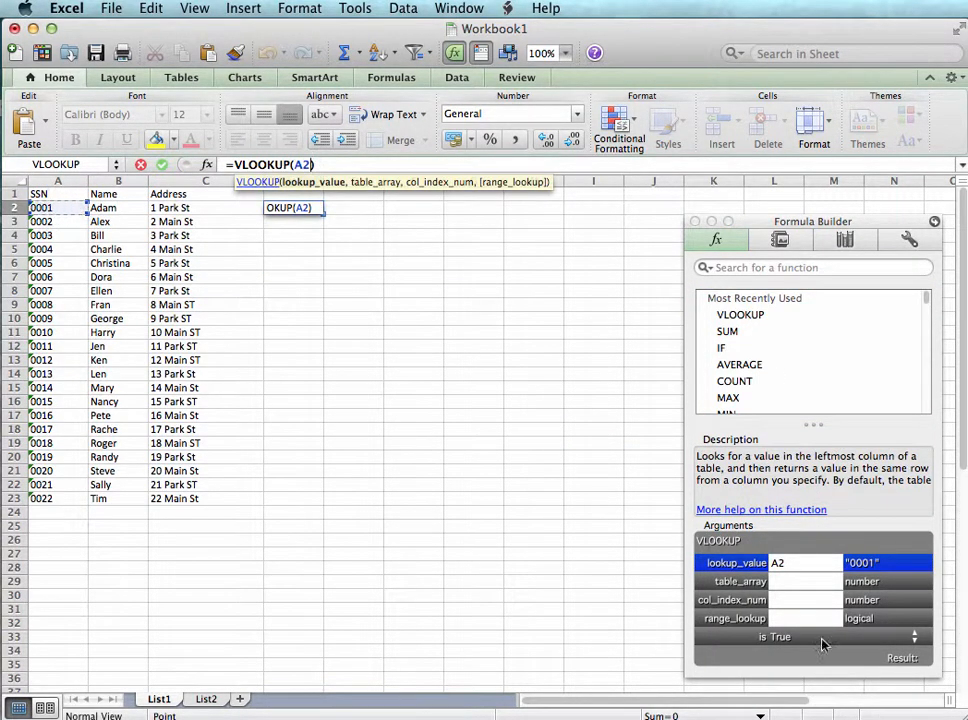
pyautogui.click(800, 580)
pyautogui.click(204, 700)
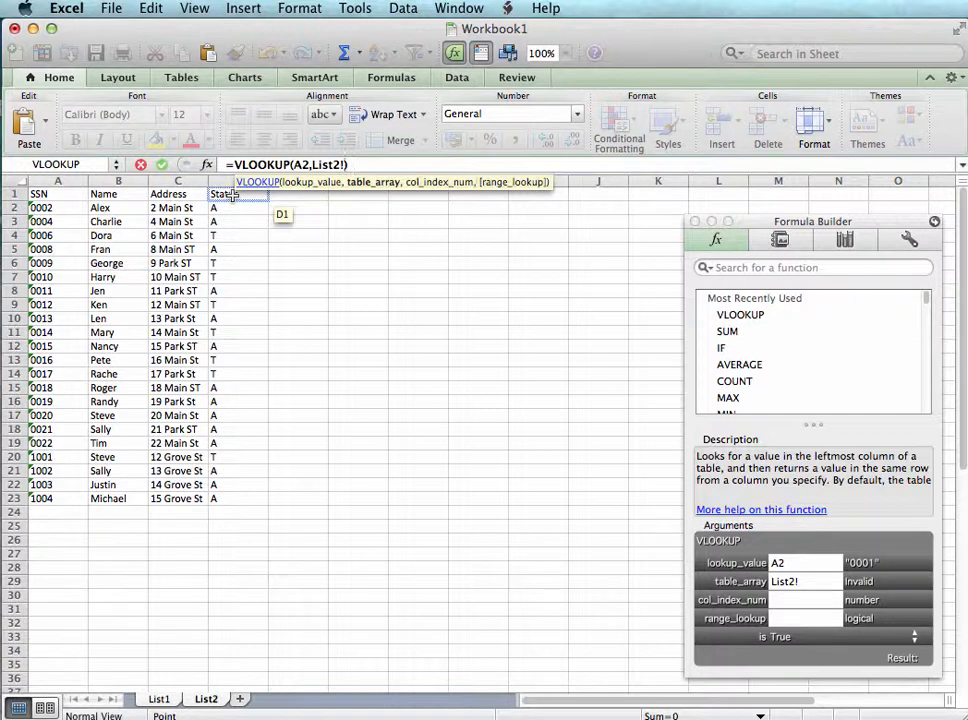
pyautogui.moveTo(58, 181); pyautogui.dragTo(236, 176)
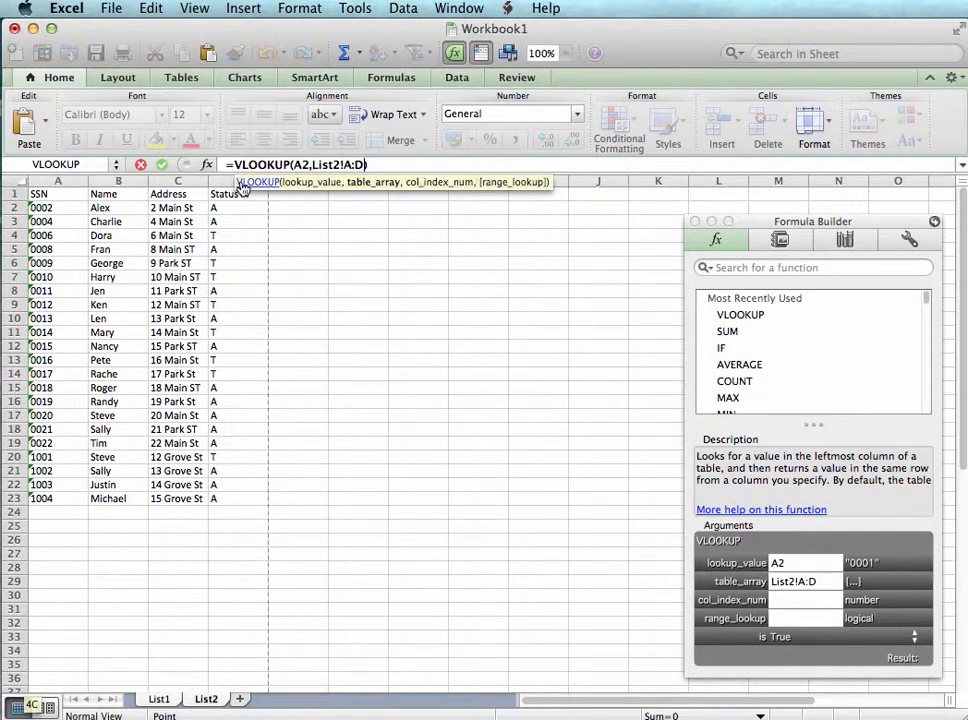
# Complete the VLOOKUP in D2 with column index 4 and range lookup FALSE, and fill it down column D through row 23
pyautogui.click(810, 601)
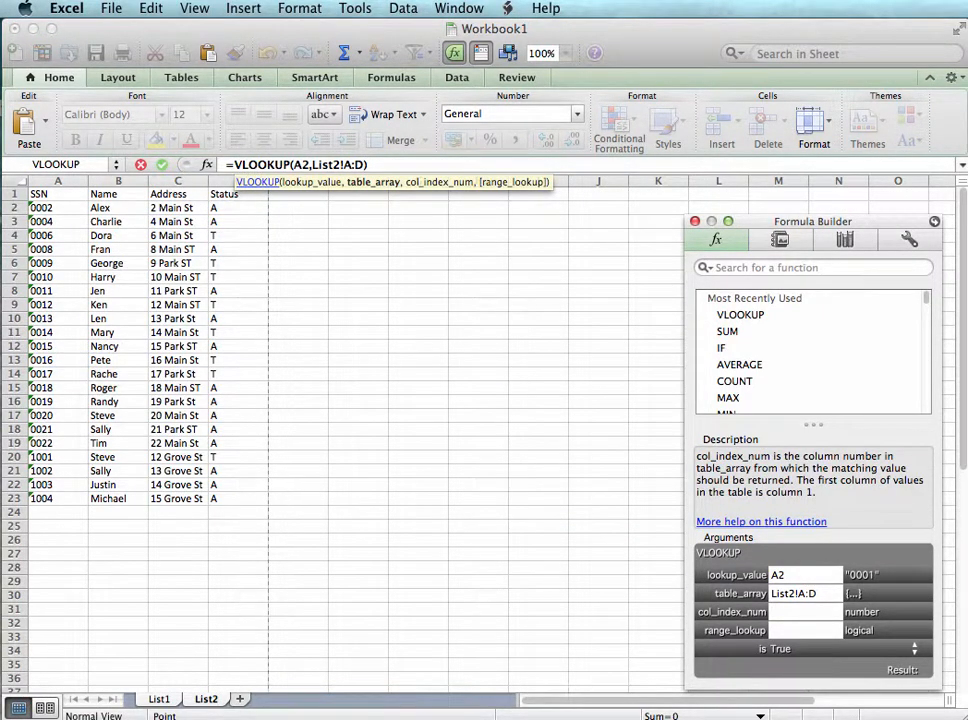
pyautogui.write('4')
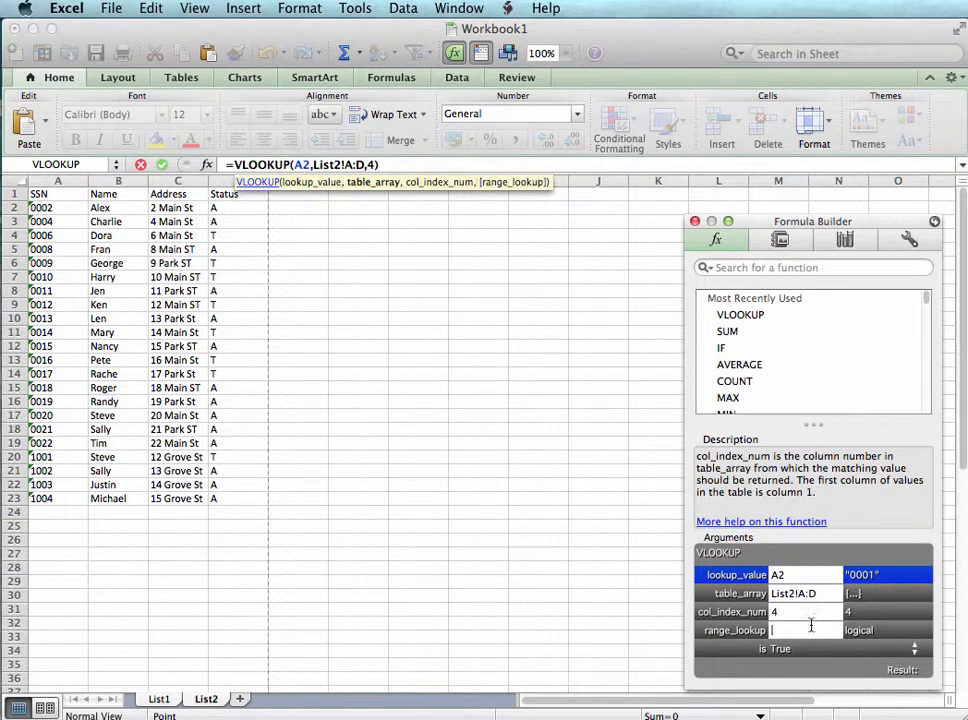
pyautogui.write('false')
pyautogui.press('Return')
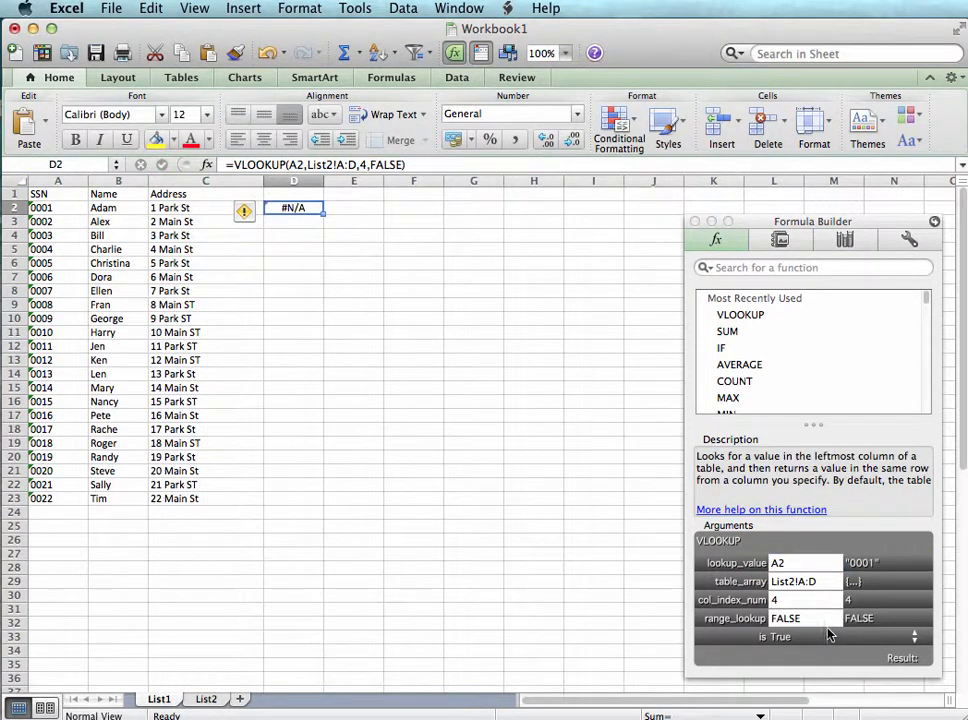
pyautogui.doubleClick(323, 214)
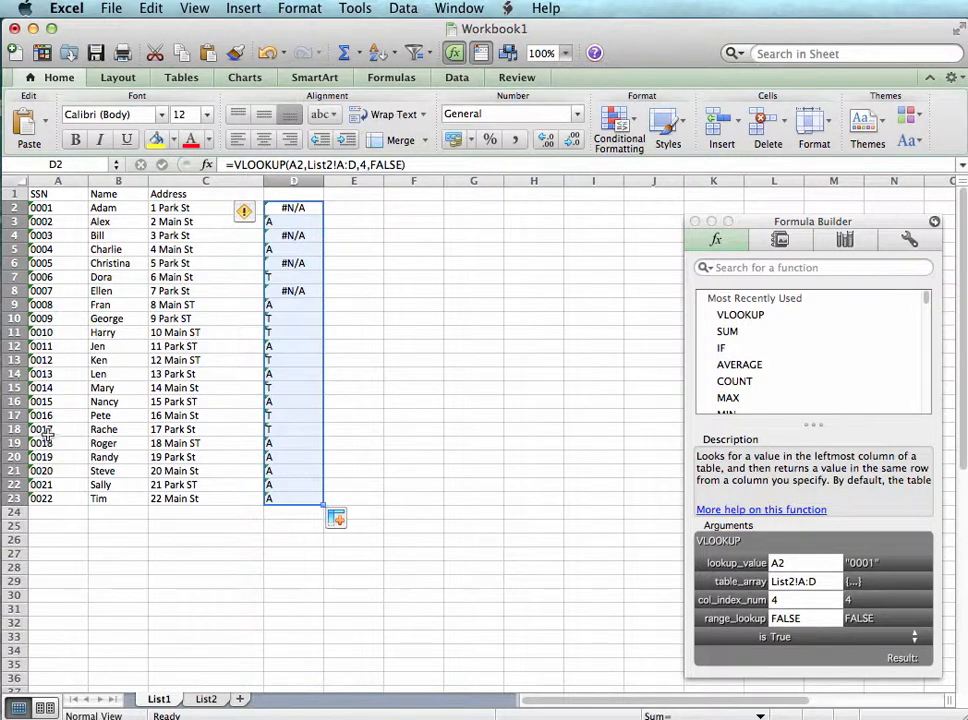
# Insert one blank column before the SSN column on the List2 sheet
pyautogui.click(315, 288)
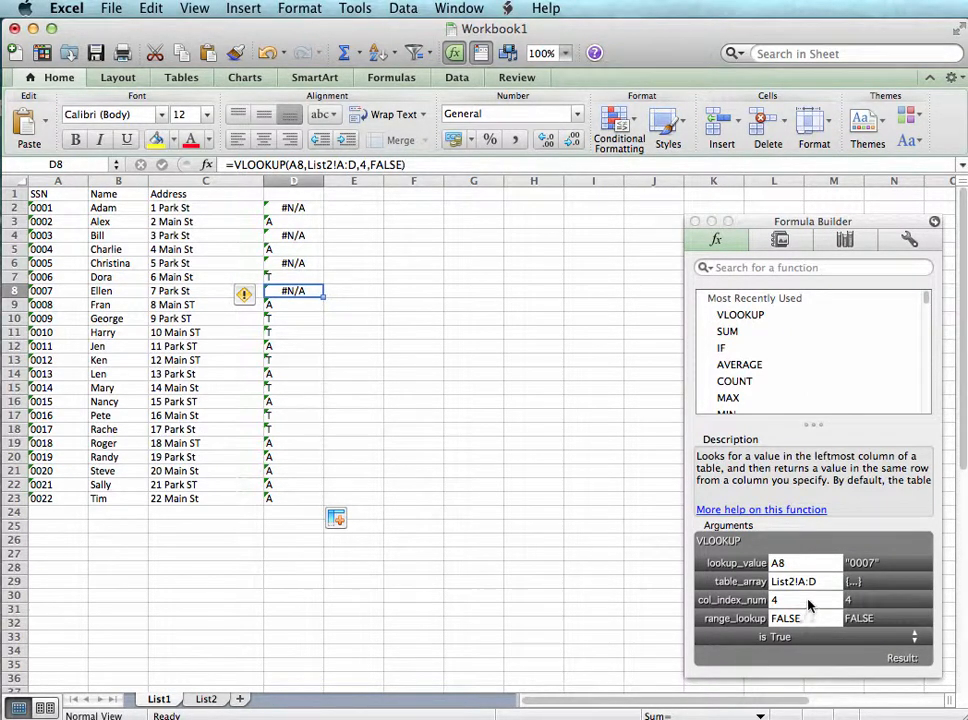
pyautogui.click(206, 699)
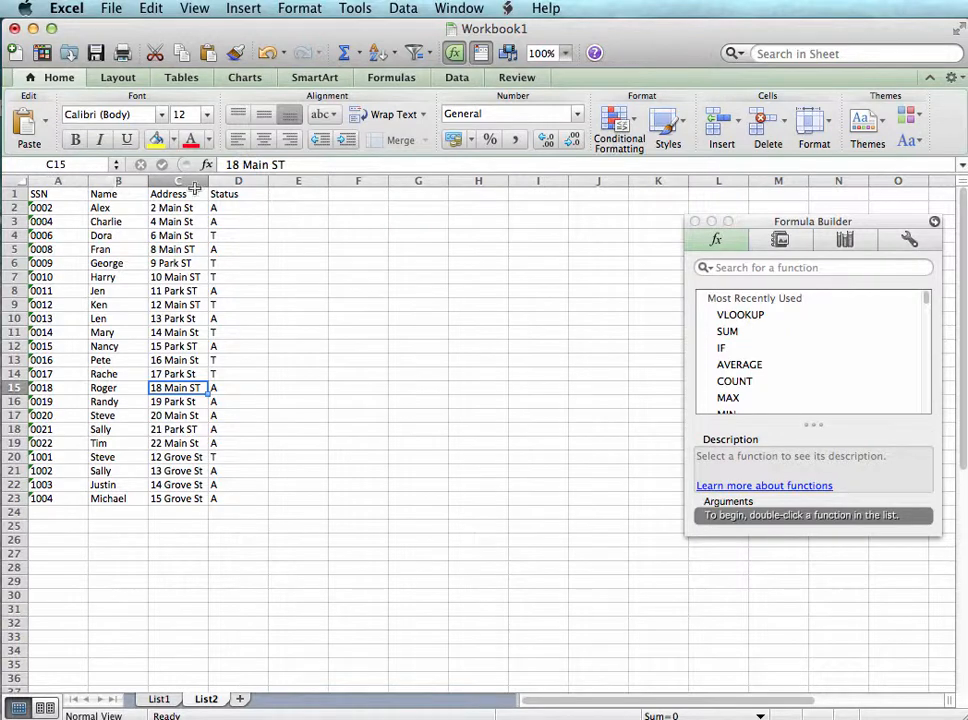
pyautogui.click(57, 180)
pyautogui.rightClick(57, 181)
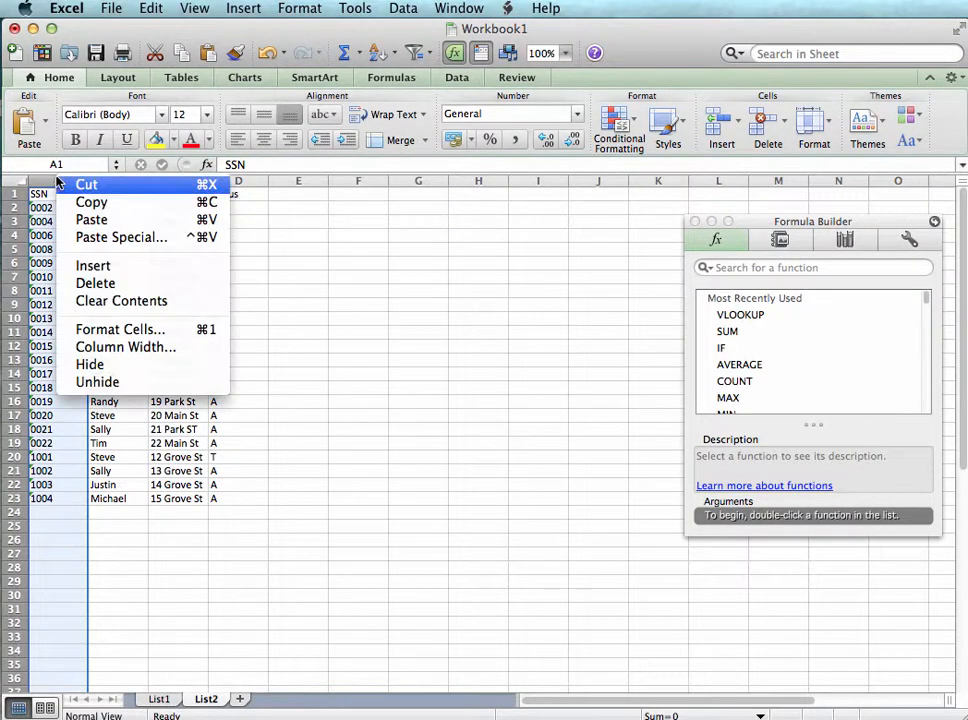
pyautogui.click(101, 266)
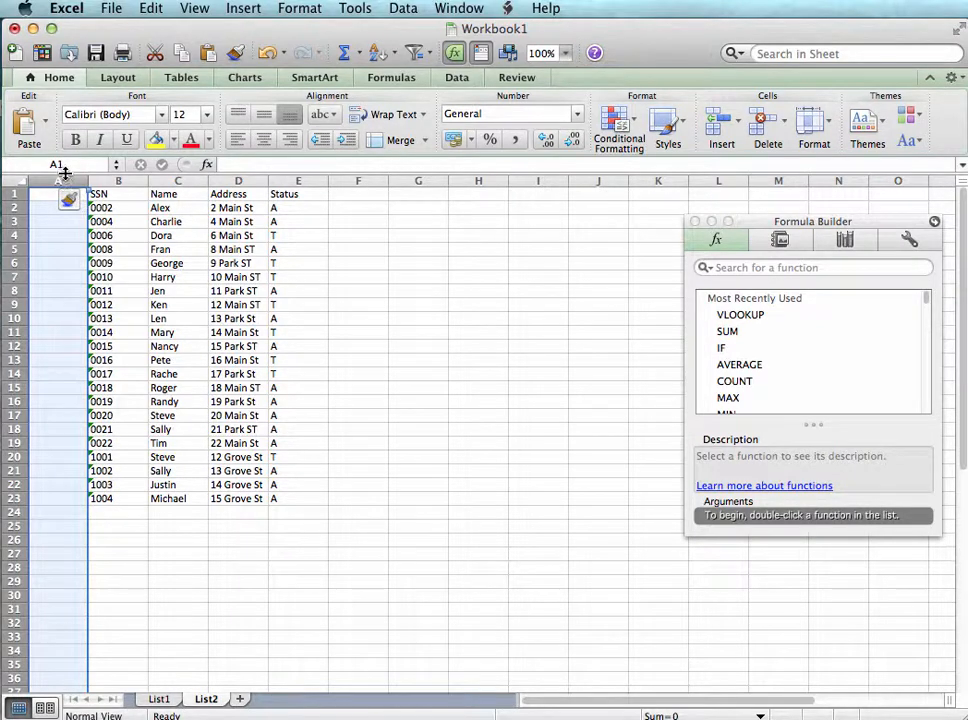
# Insert three more blank columns at columns A to C of List2, ahead of the SSN data
pyautogui.moveTo(64, 173); pyautogui.dragTo(173, 180)
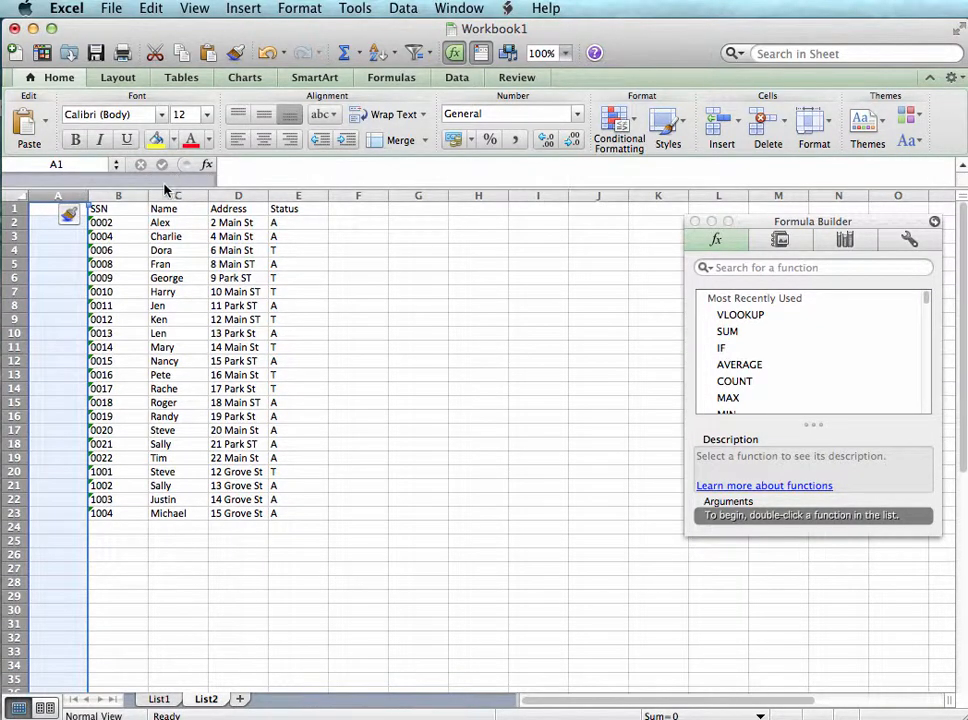
pyautogui.moveTo(65, 193); pyautogui.dragTo(175, 195)
pyautogui.rightClick(175, 196)
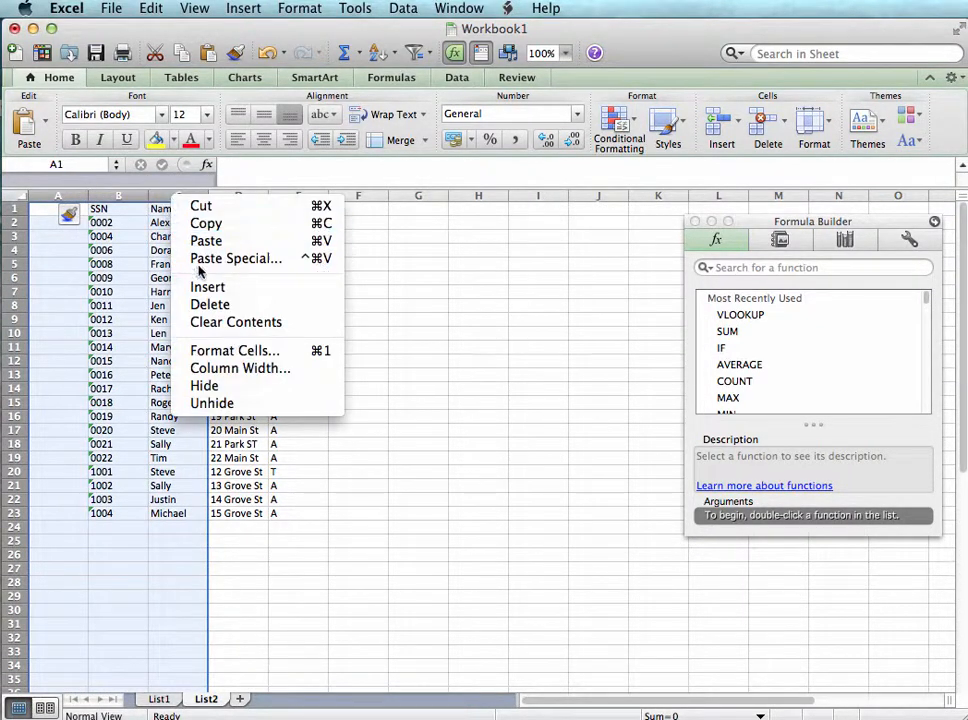
pyautogui.click(207, 288)
pyautogui.click(163, 432)
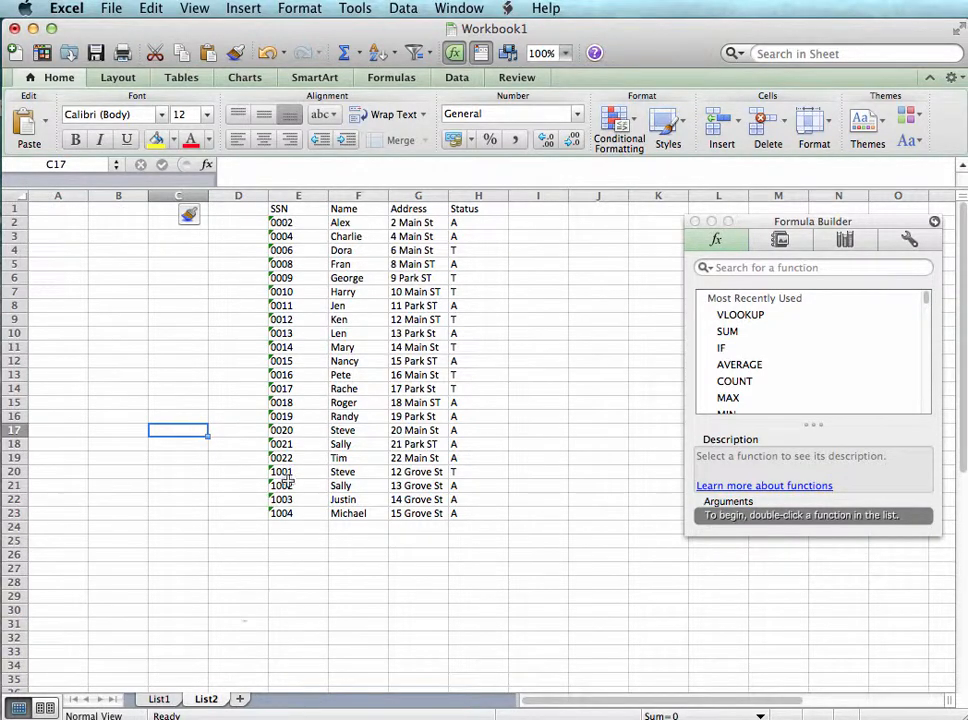
# Delete column D with the VLOOKUP results from the List1 sheet
pyautogui.click(156, 700)
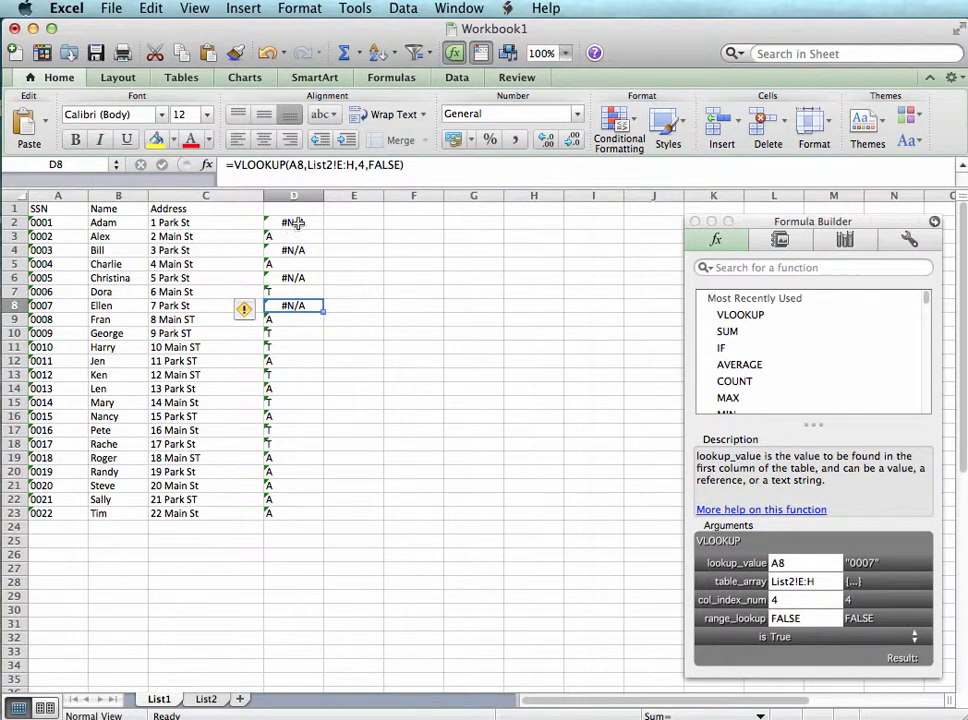
pyautogui.click(293, 195)
pyautogui.rightClick(294, 197)
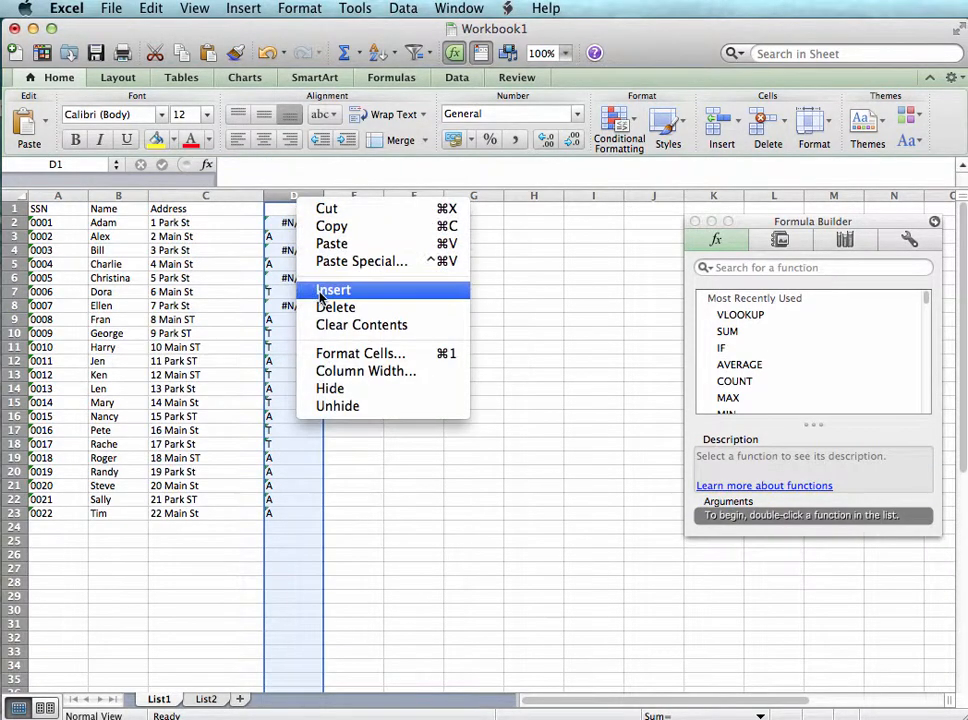
pyautogui.click(335, 307)
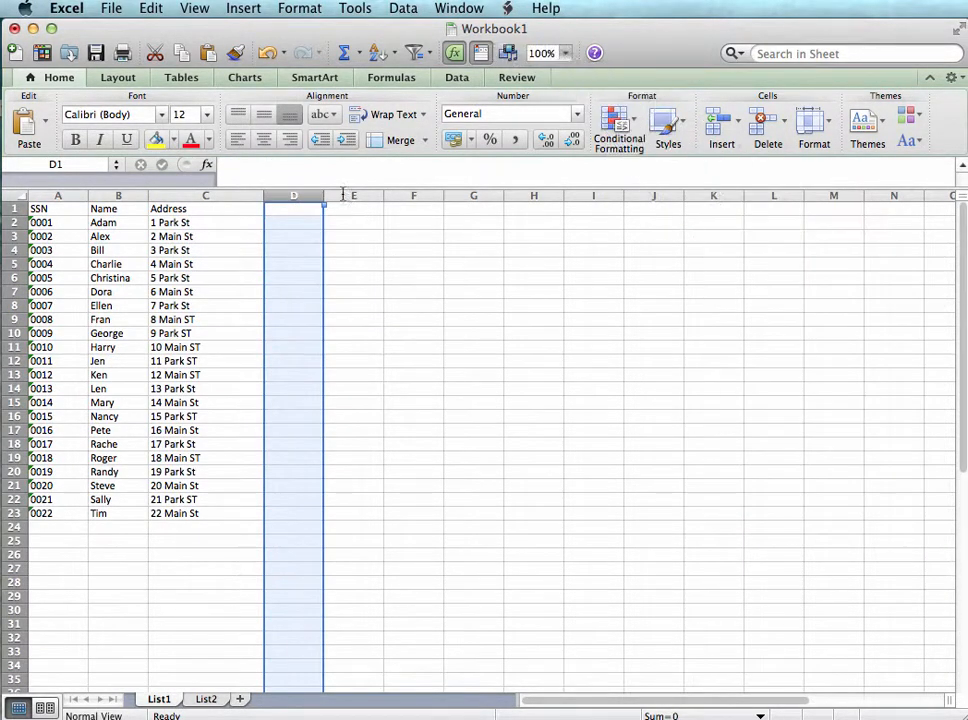
# Insert a VLOOKUP function in D2 of List1 with lookup value A2 and columns I:L of List2 as the table array
pyautogui.click(218, 219)
pyautogui.click(309, 207)
pyautogui.click(297, 221)
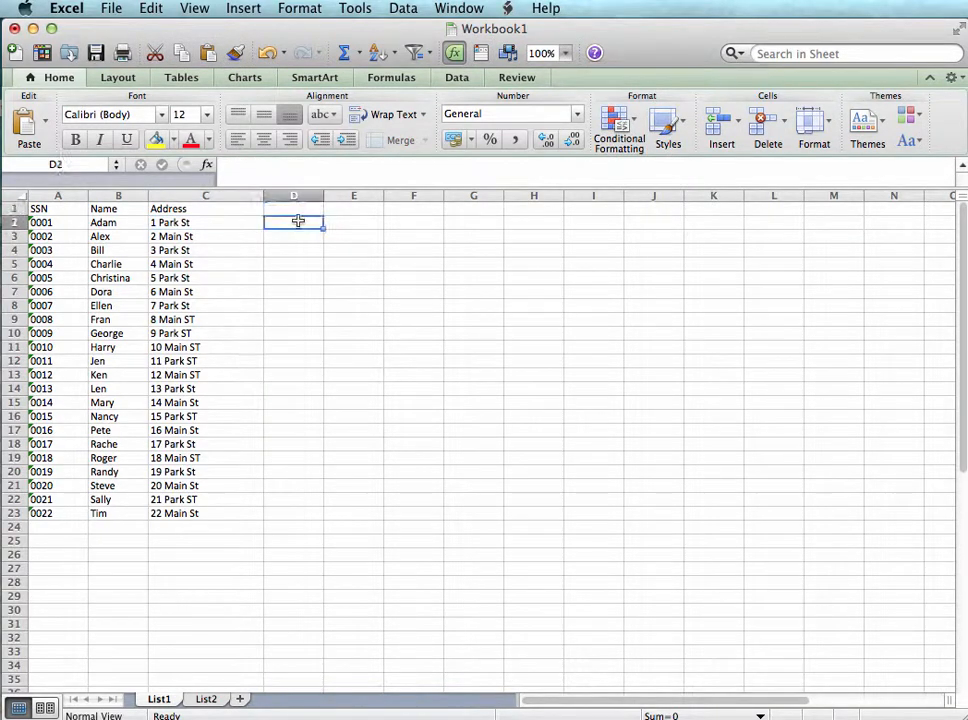
pyautogui.click(243, 8)
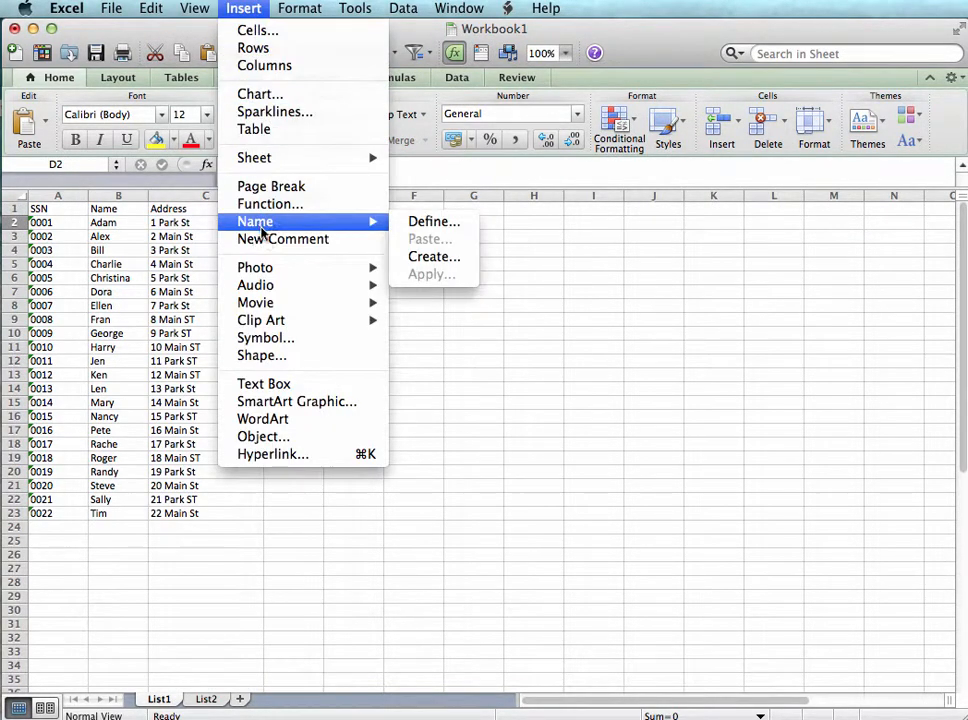
pyautogui.click(291, 205)
pyautogui.doubleClick(733, 316)
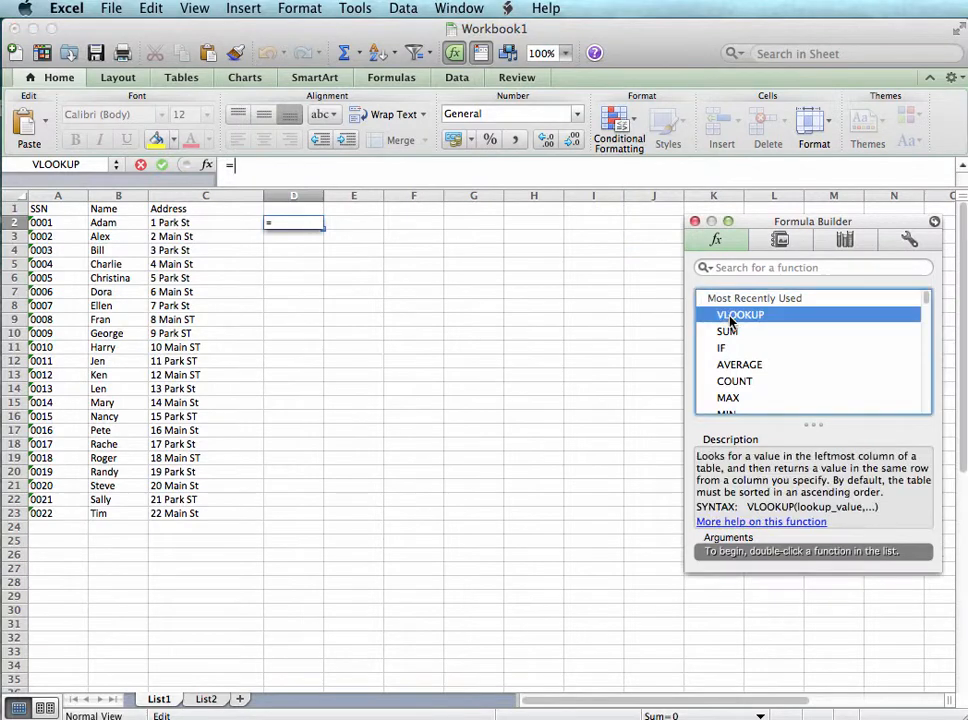
pyautogui.click(45, 222)
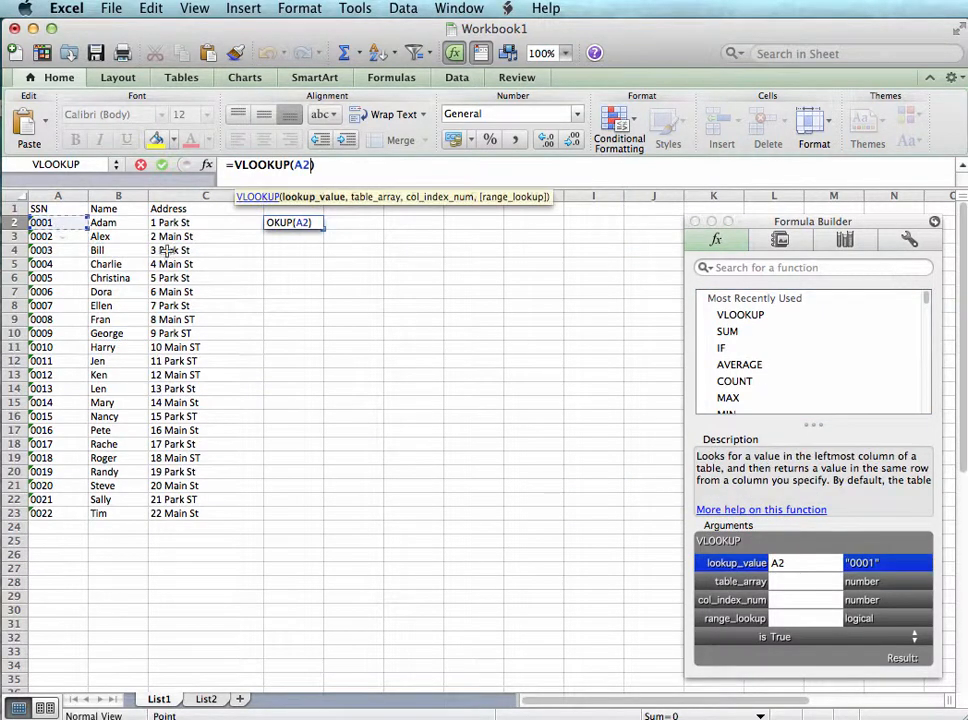
pyautogui.click(790, 585)
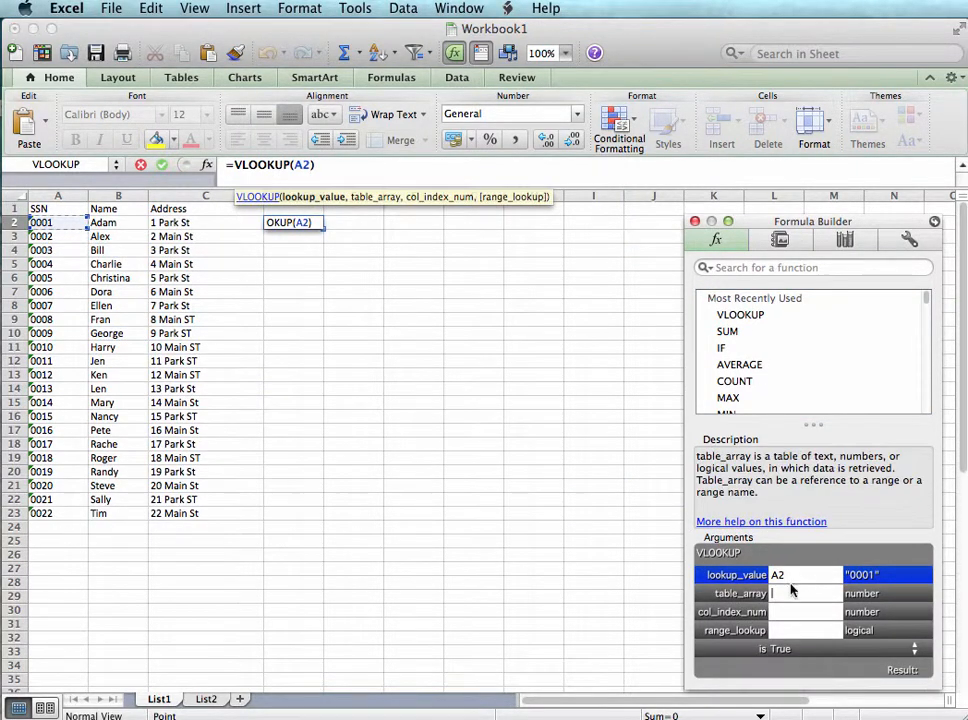
pyautogui.click(204, 699)
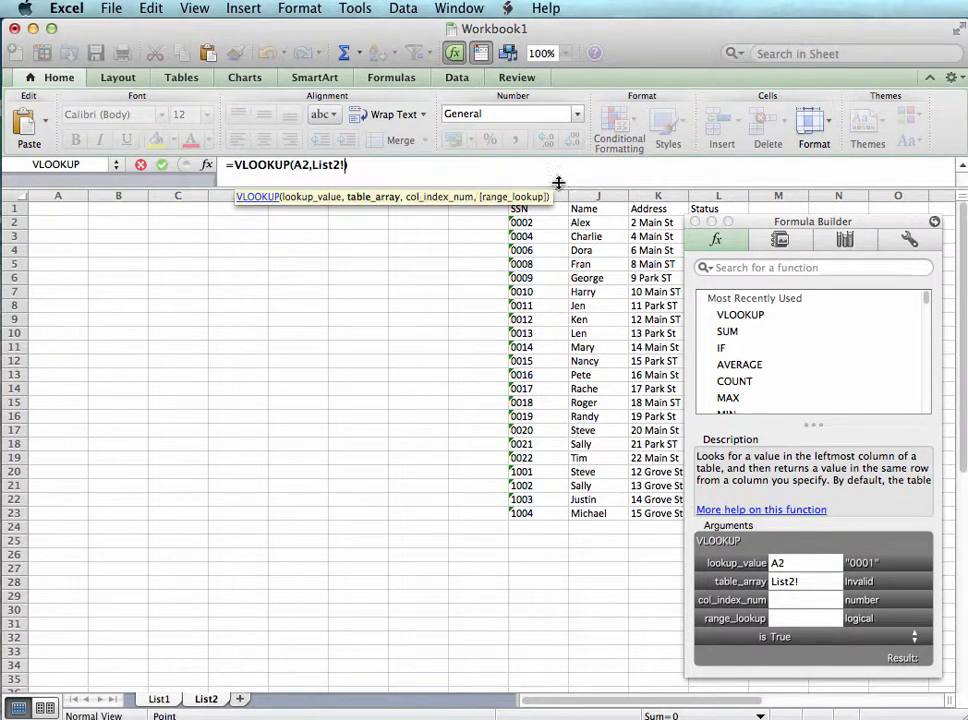
pyautogui.click(559, 197)
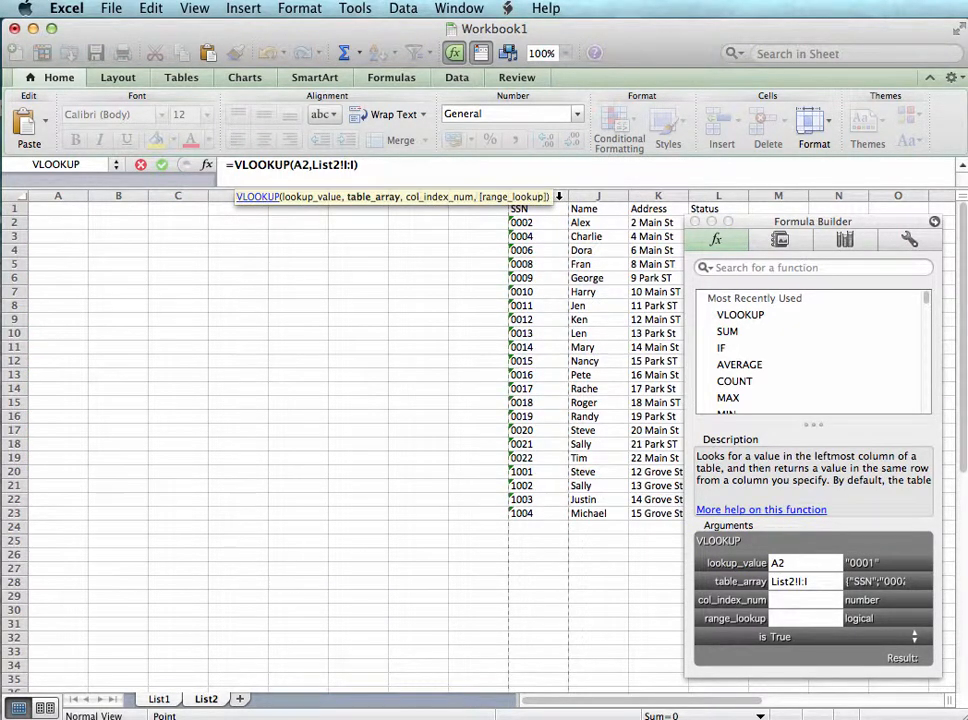
pyautogui.moveTo(559, 197); pyautogui.dragTo(639, 202)
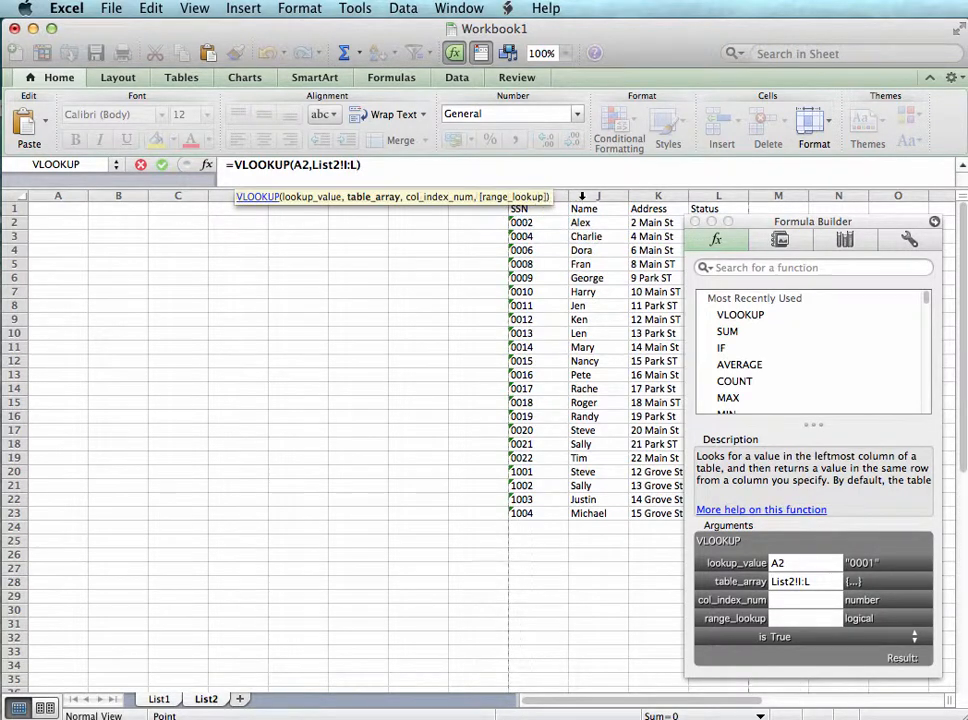
# Complete the VLOOKUP in D2 with column index 4 and range lookup False
pyautogui.click(789, 606)
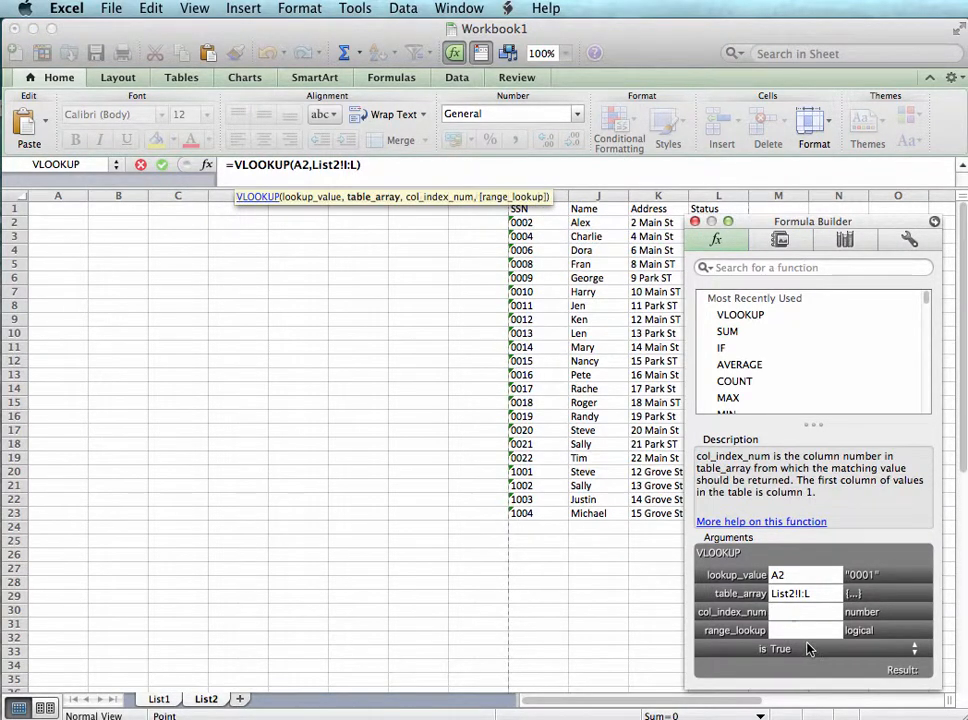
pyautogui.write('4')
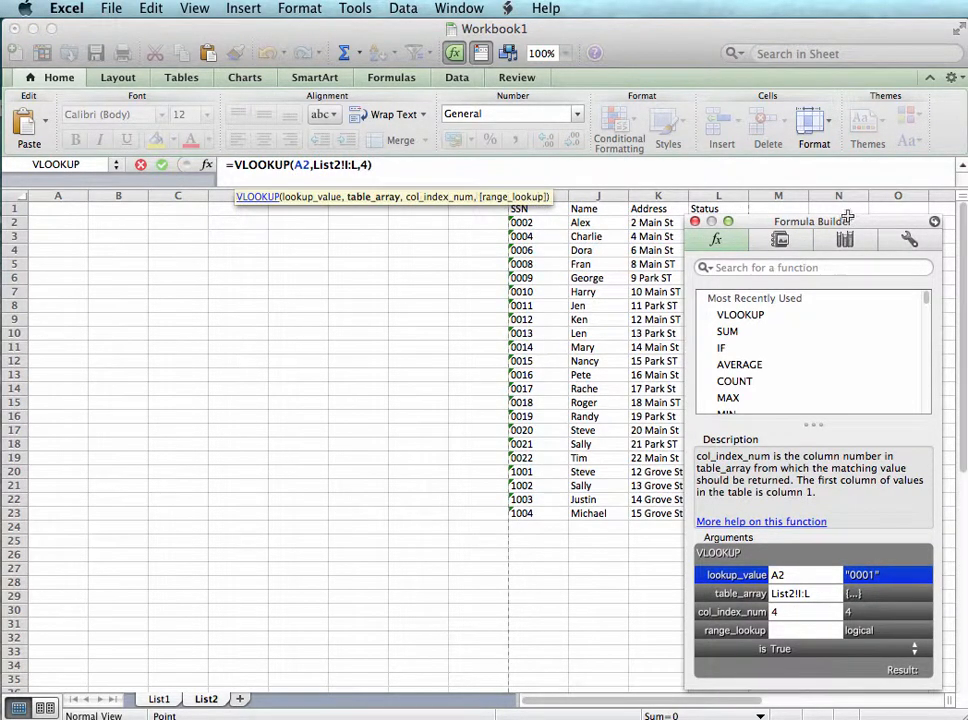
pyautogui.click(796, 630)
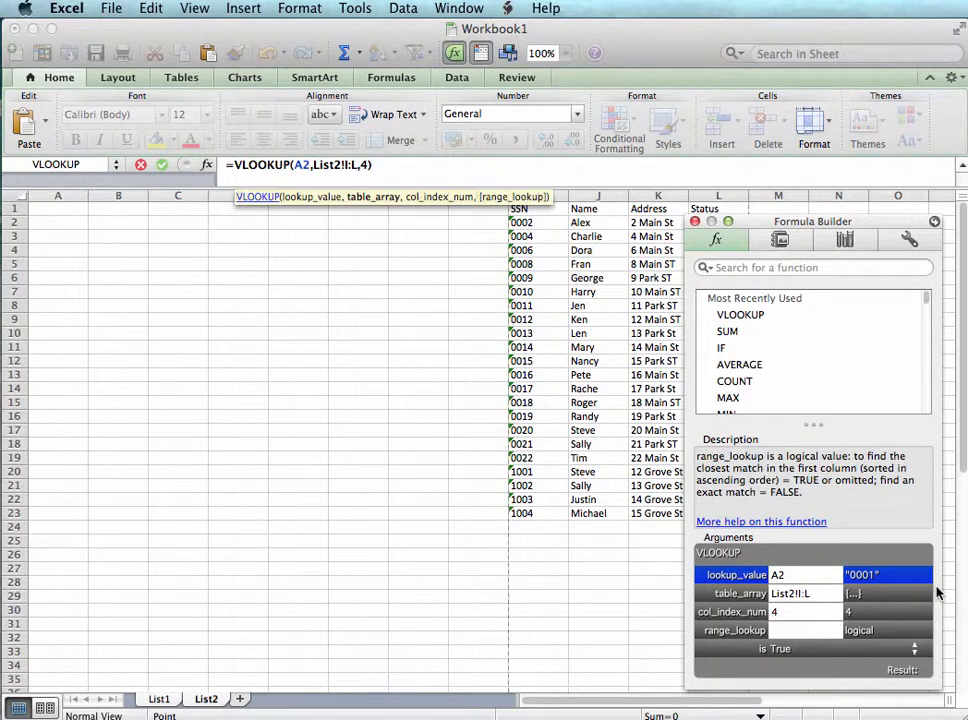
pyautogui.write('False')
pyautogui.press('Return')
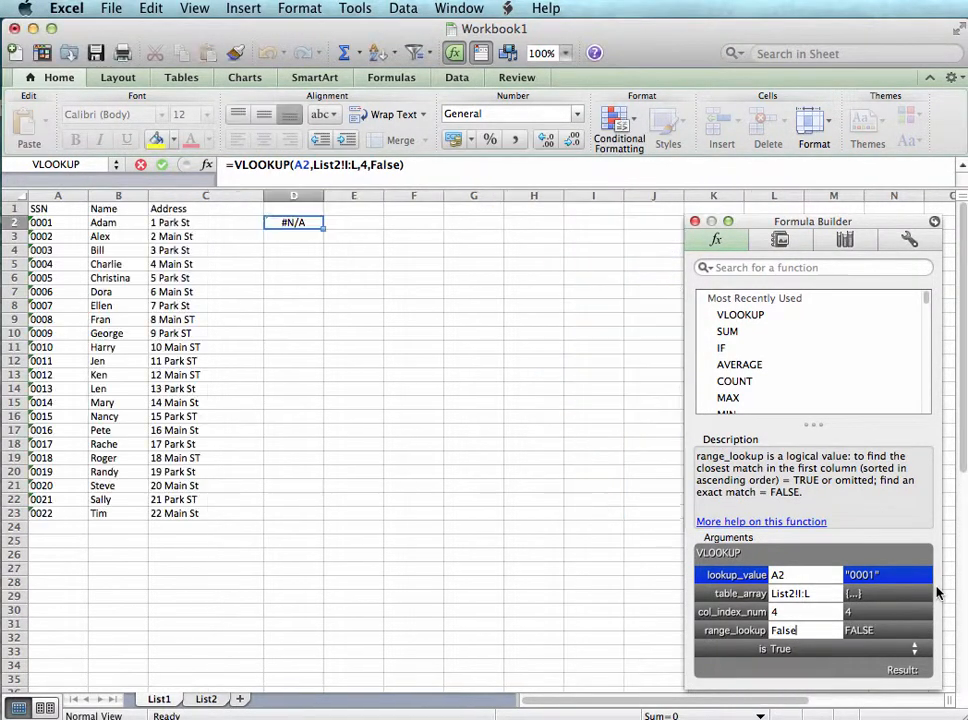
# Fill the VLOOKUP formula from D2 down column D through row 23
pyautogui.click(327, 225)
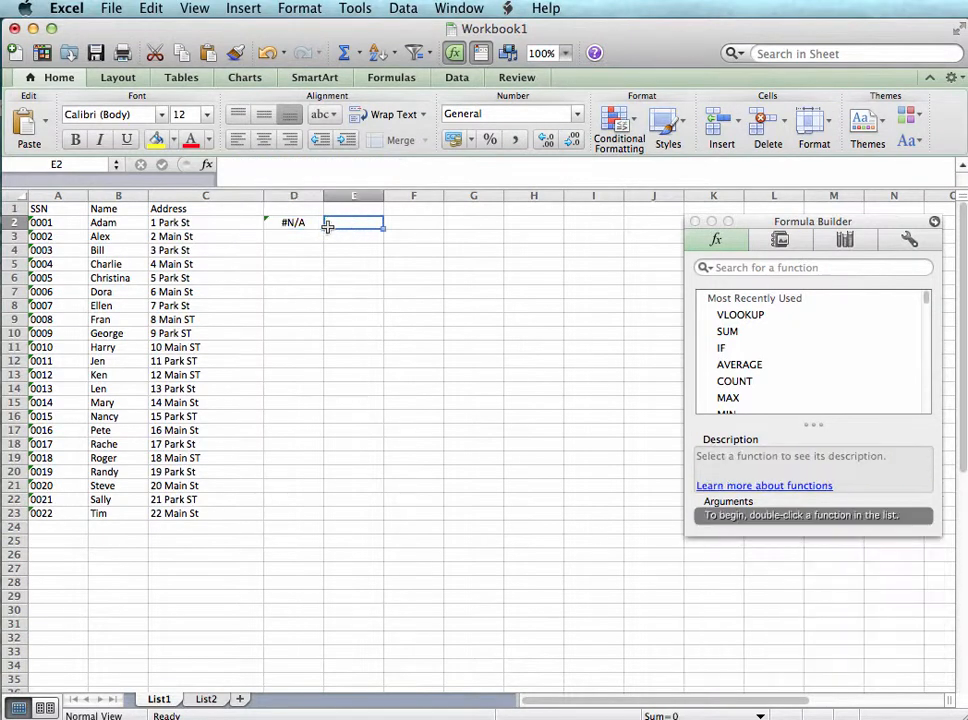
pyautogui.click(320, 225)
pyautogui.doubleClick(324, 230)
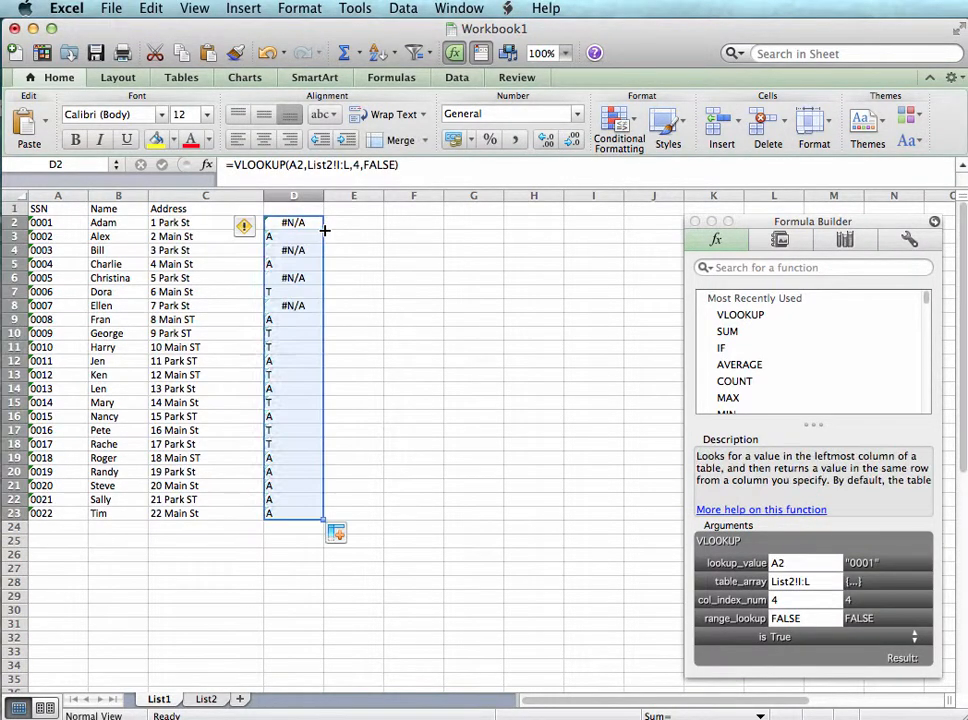